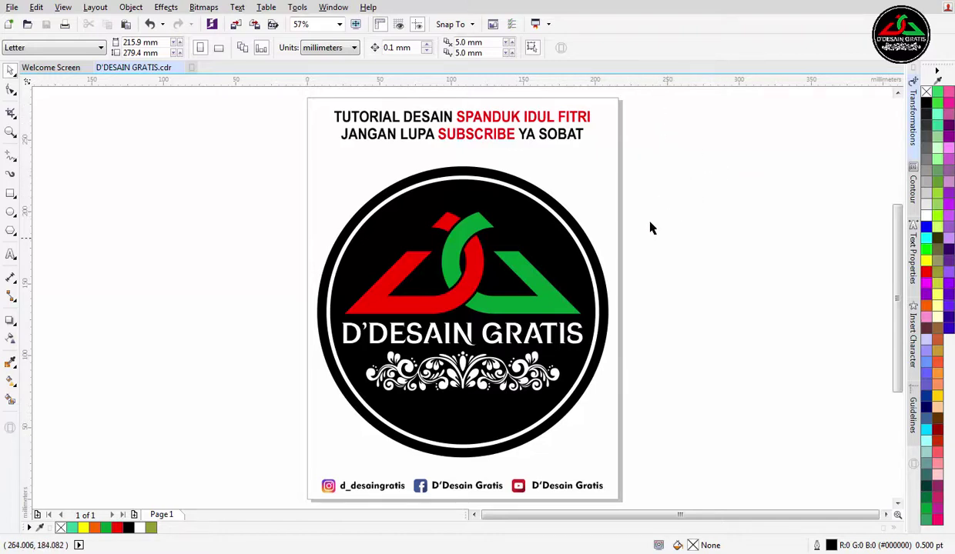
# Create a new document 250 mm wide and 100 mm high, and add a rectangle covering the whole page.
pyautogui.click(191, 69)
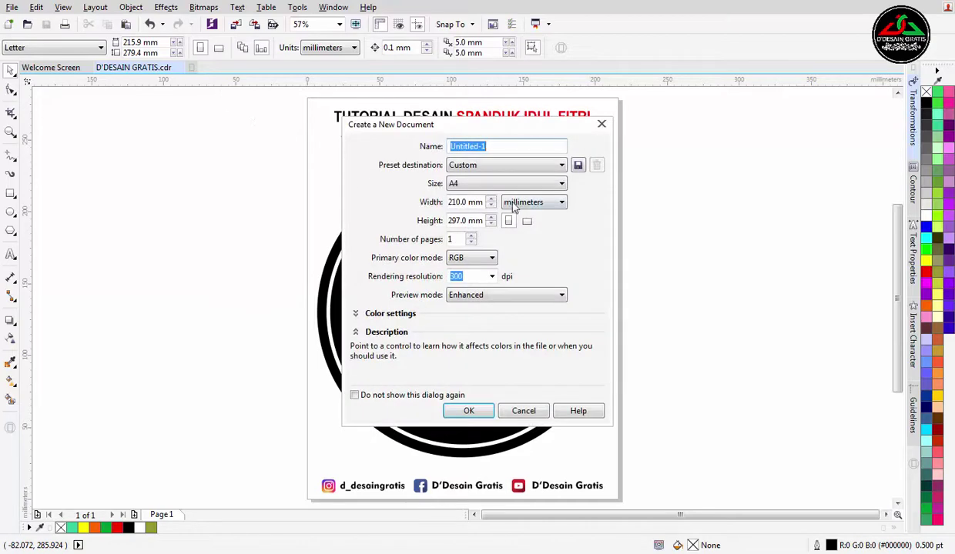
pyautogui.doubleClick(460, 203)
pyautogui.write('2')
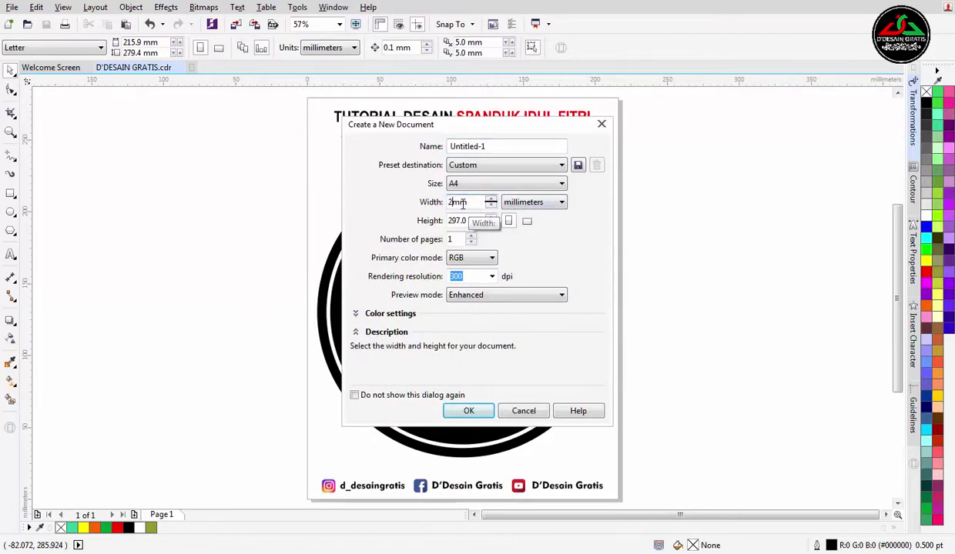
pyautogui.write('50')
pyautogui.press('Tab')
pyautogui.write('1')
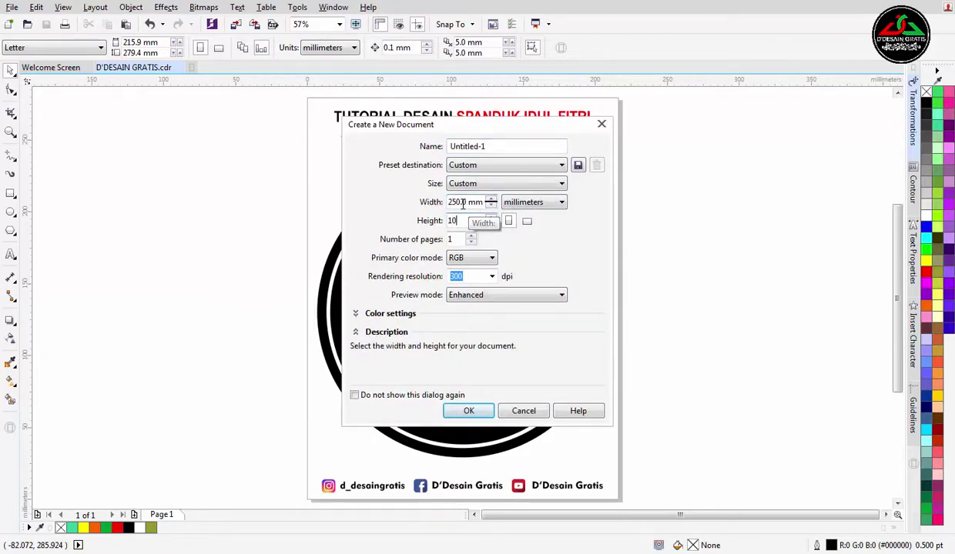
pyautogui.write('00')
pyautogui.press('Return')
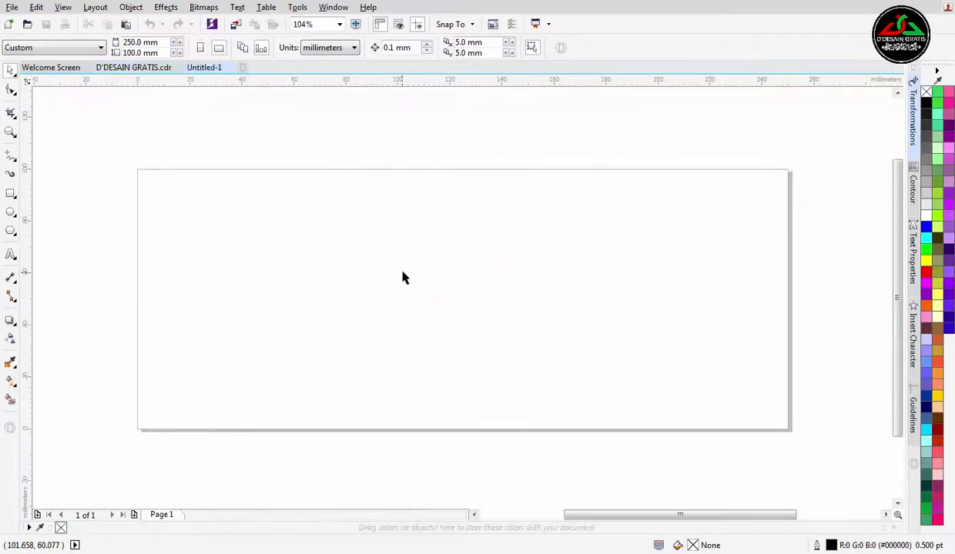
pyautogui.doubleClick(10, 196)
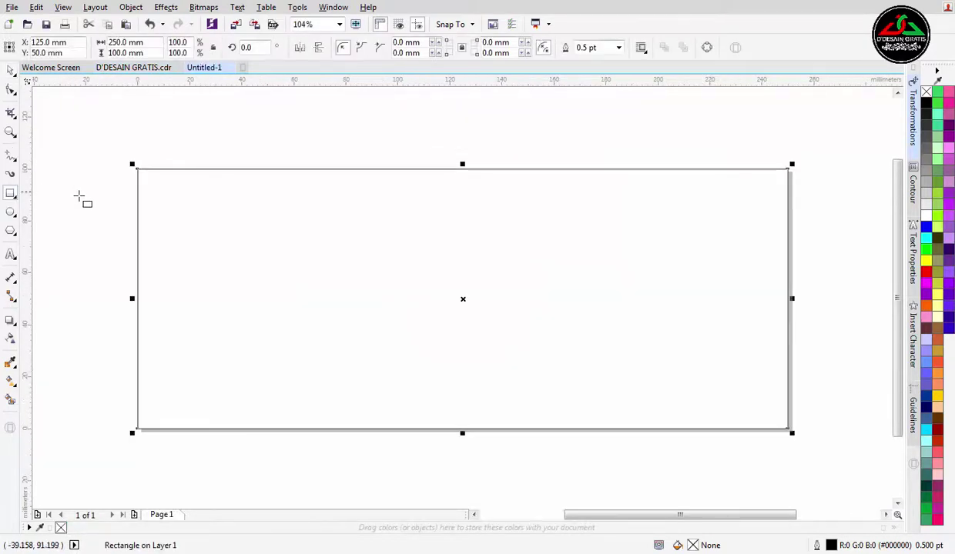
# Add the text "Selamat Hari Raya / Idul Fitri / 1 Syawal 1442 H / 2021 M / Mohon Maaf Lahir dan Bathin" and move it above the page.
pyautogui.click(11, 255)
pyautogui.click(287, 129)
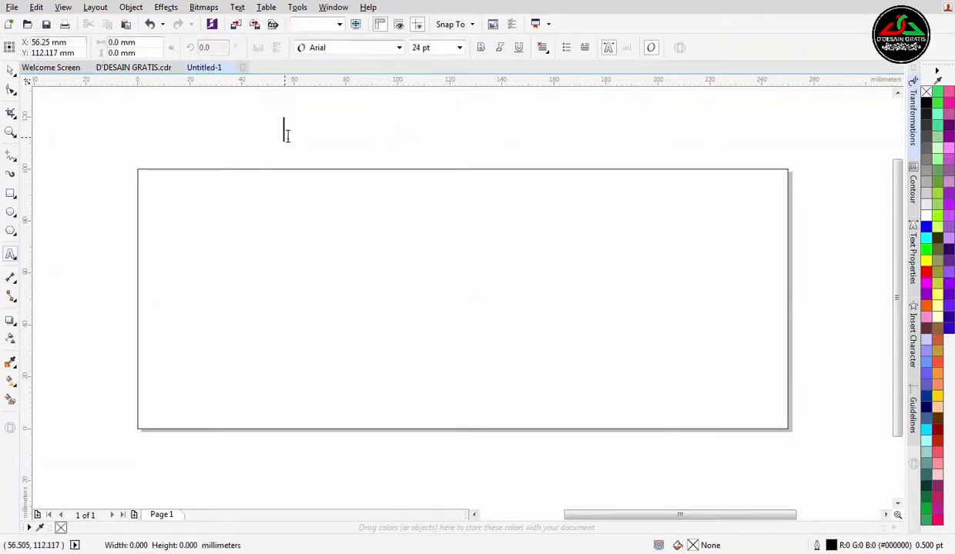
pyautogui.hotkey('ctrl', 'shift', 't')
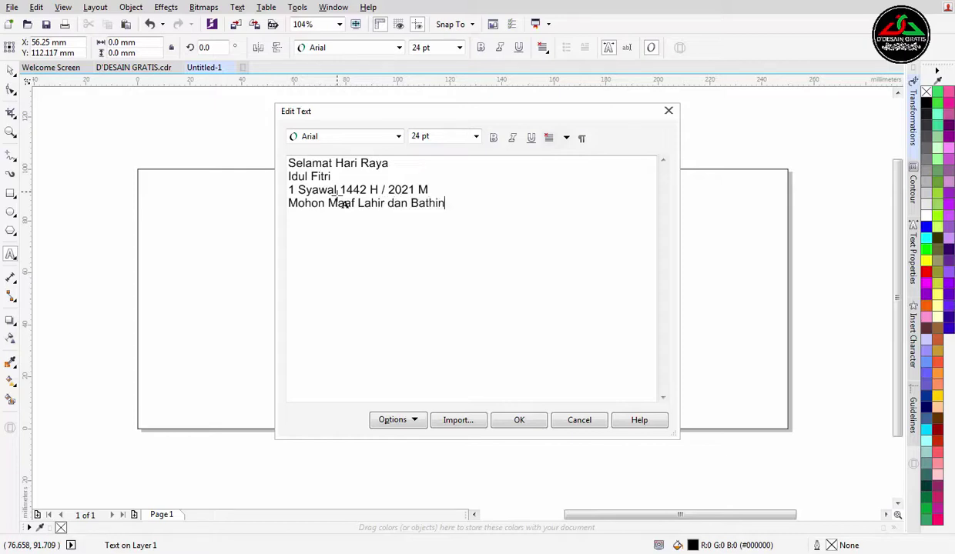
pyautogui.click(497, 423)
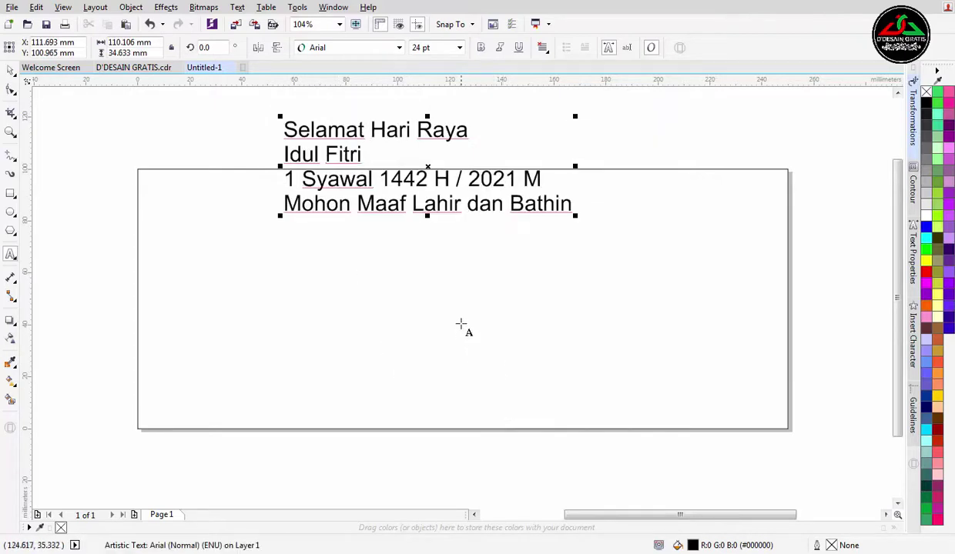
pyautogui.scroll(-2, 411, 208)
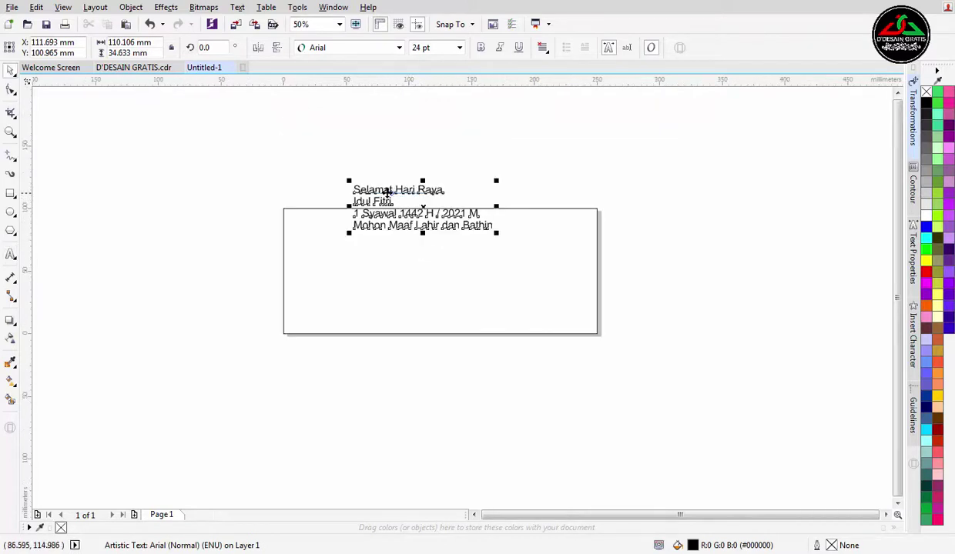
pyautogui.moveTo(387, 192); pyautogui.dragTo(509, 152)
pyautogui.click(522, 354)
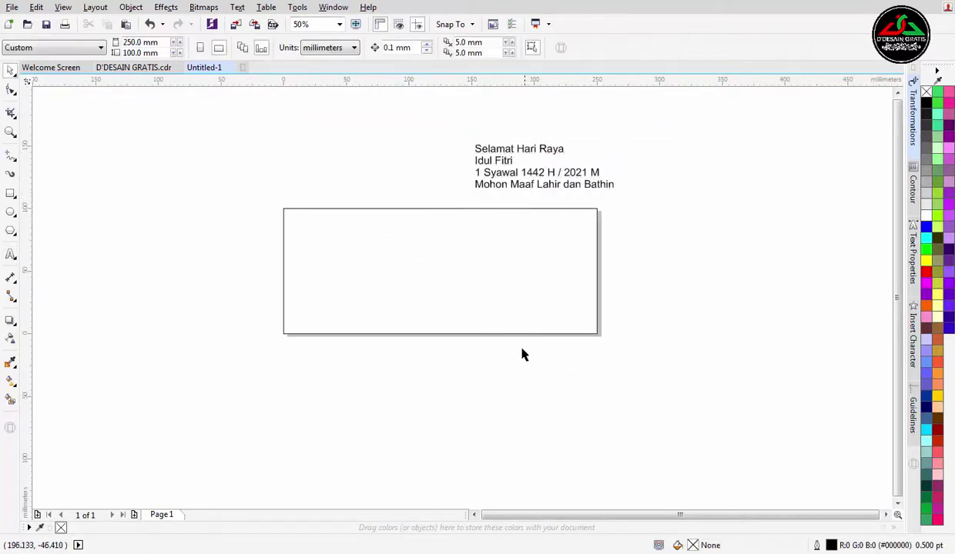
# Give the page-sized rectangle a uniform fill with RGB values 0, 41, 56.
pyautogui.click(514, 335)
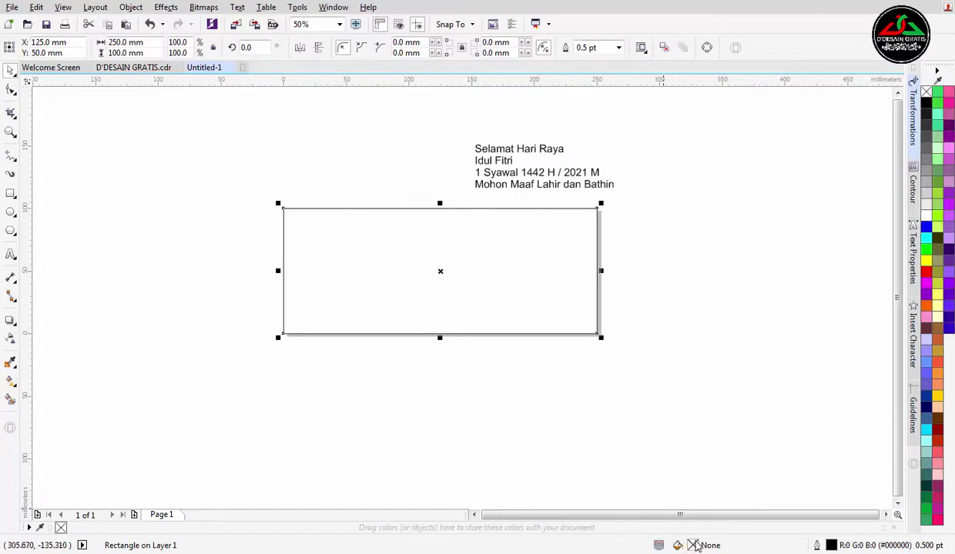
pyautogui.doubleClick(693, 545)
pyautogui.click(480, 134)
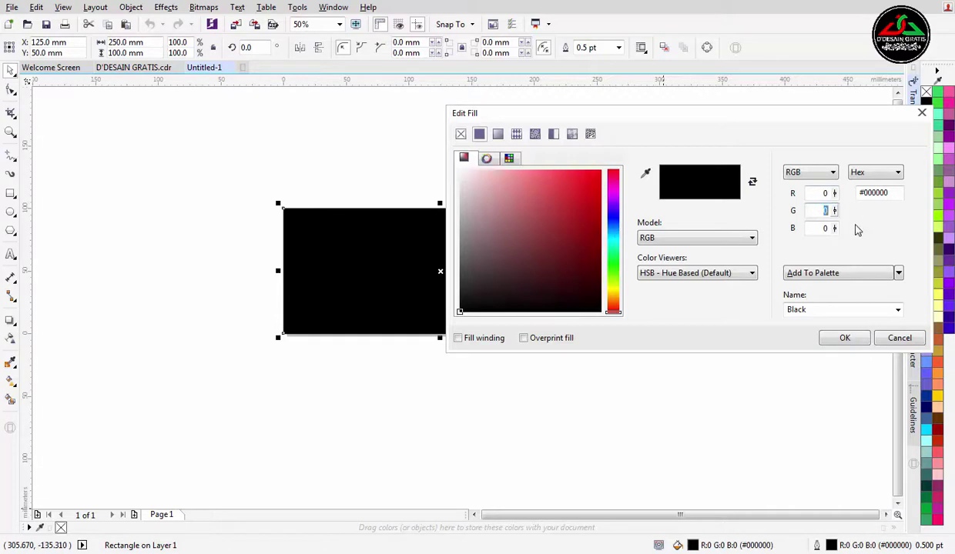
pyautogui.press('Tab')
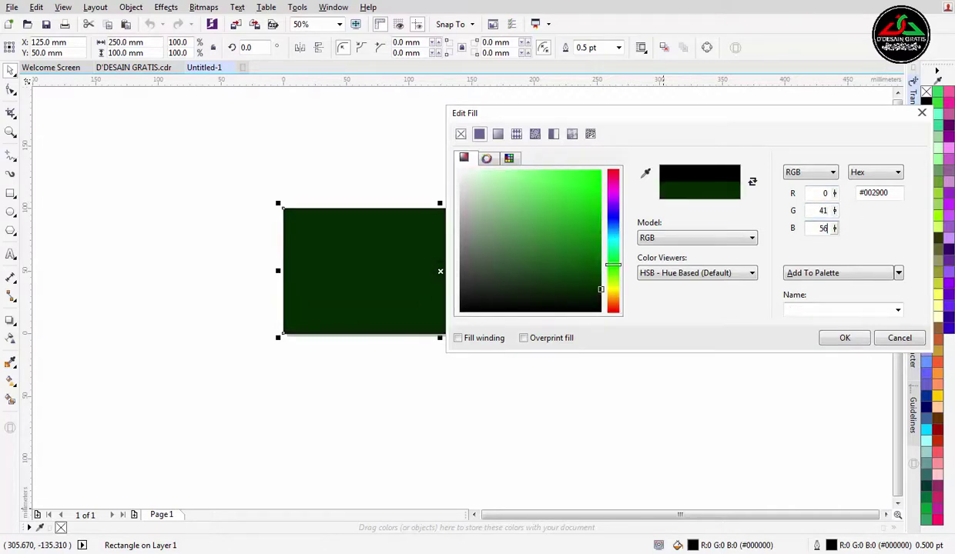
pyautogui.click(844, 338)
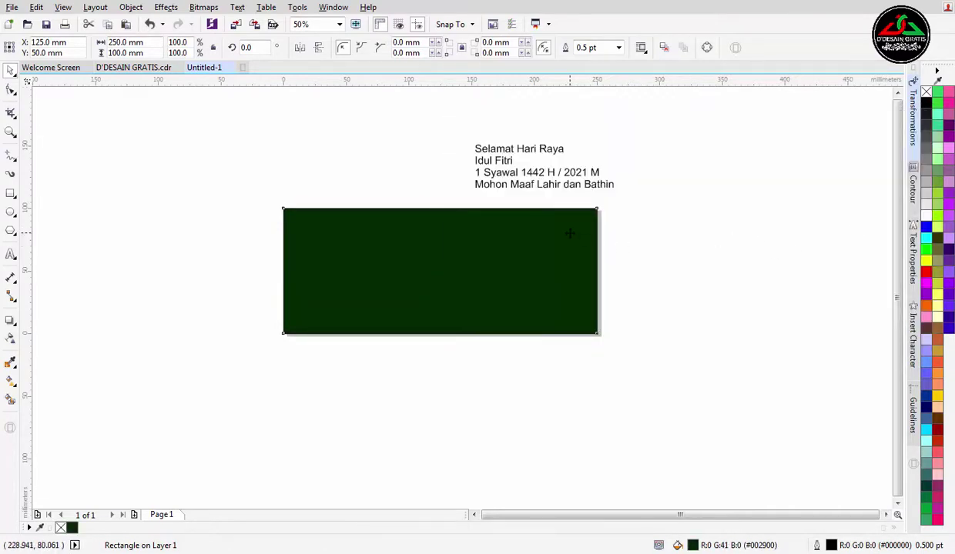
pyautogui.click(655, 225)
pyautogui.click(578, 260)
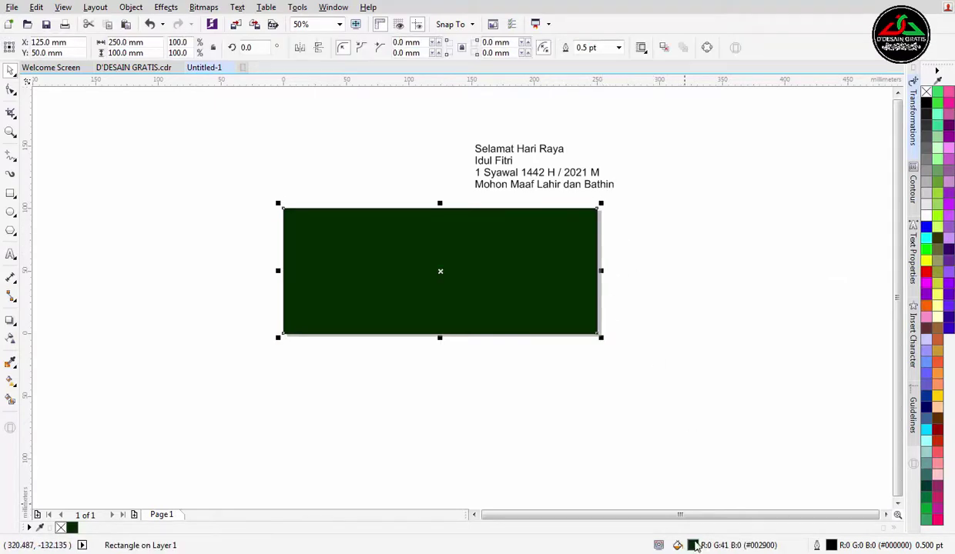
pyautogui.doubleClick(693, 544)
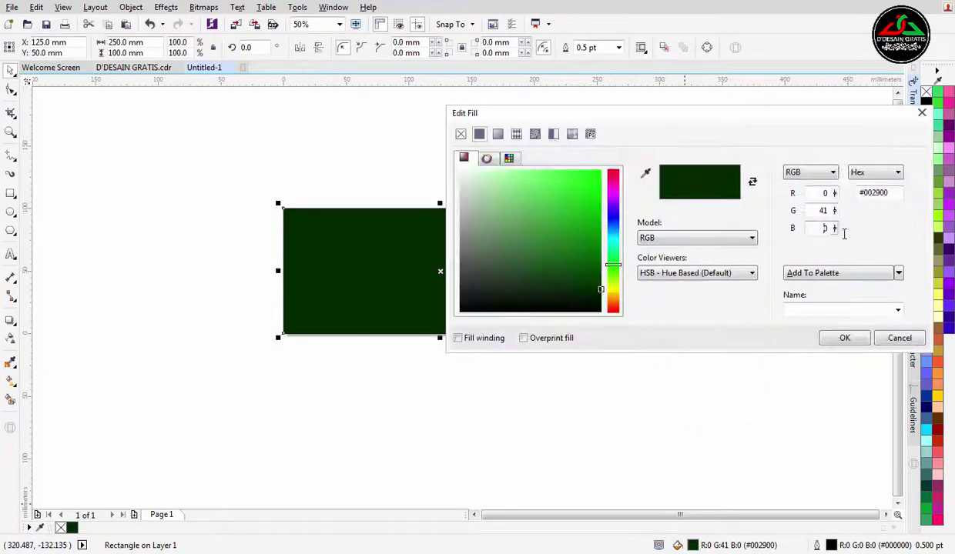
pyautogui.write('56')
pyautogui.click(810, 209)
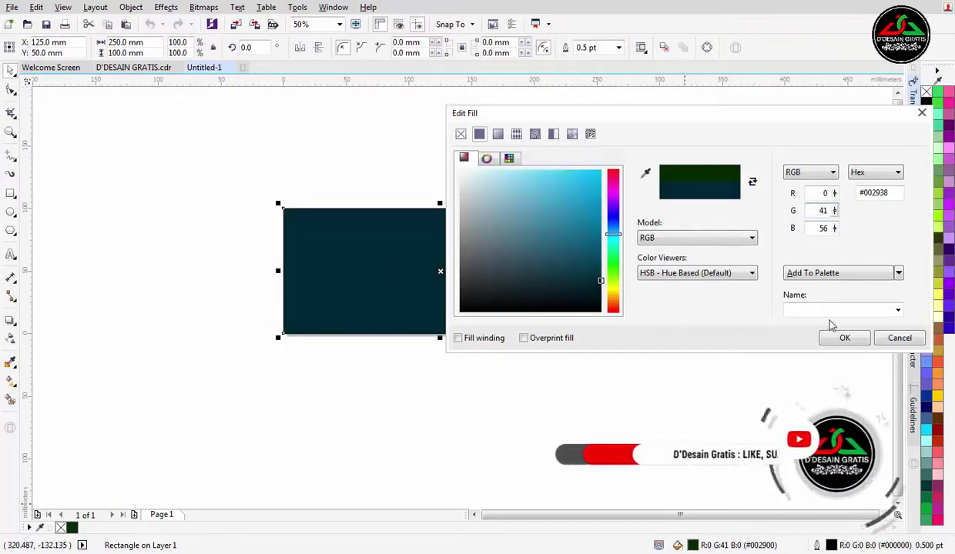
pyautogui.click(844, 339)
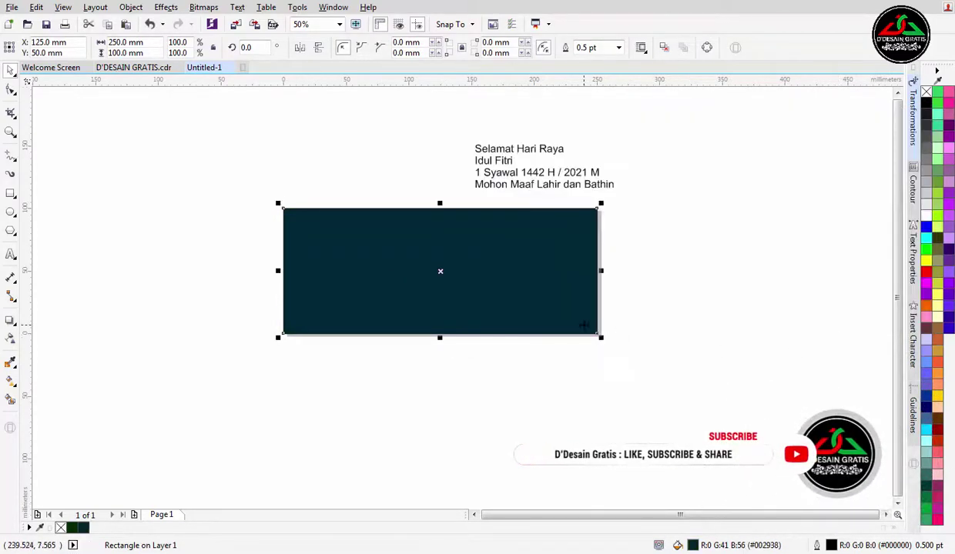
# Remove the outline from the dark teal background rectangle.
pyautogui.click(506, 385)
pyautogui.scroll(2, 521, 298)
pyautogui.click(521, 298)
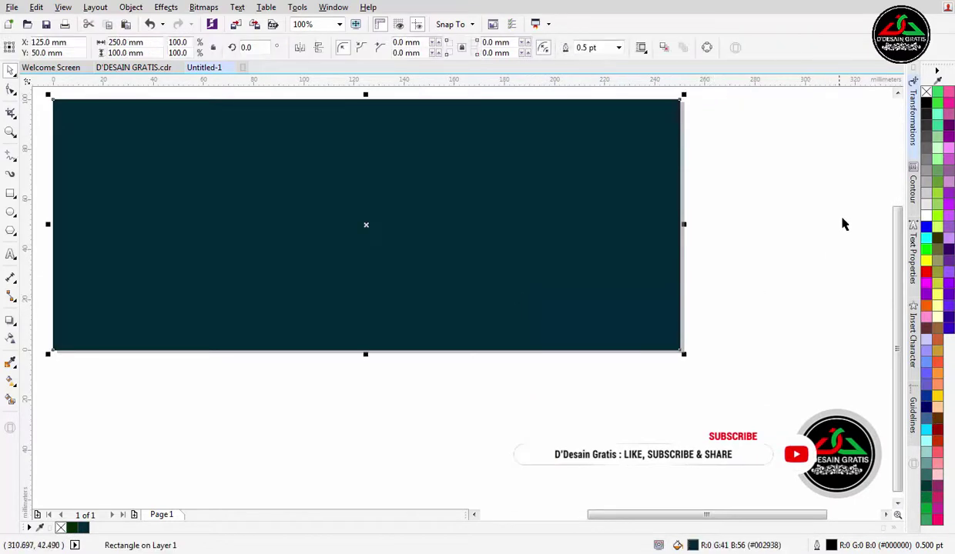
pyautogui.rightClick(925, 93)
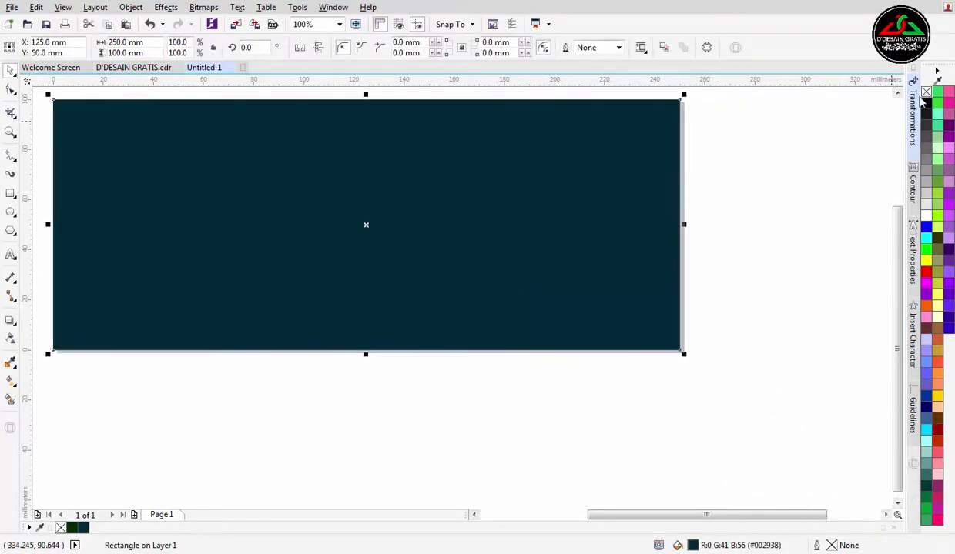
pyautogui.moveTo(746, 219); pyautogui.dragTo(729, 301)
pyautogui.click(737, 247)
pyautogui.scroll(-1, 715, 256)
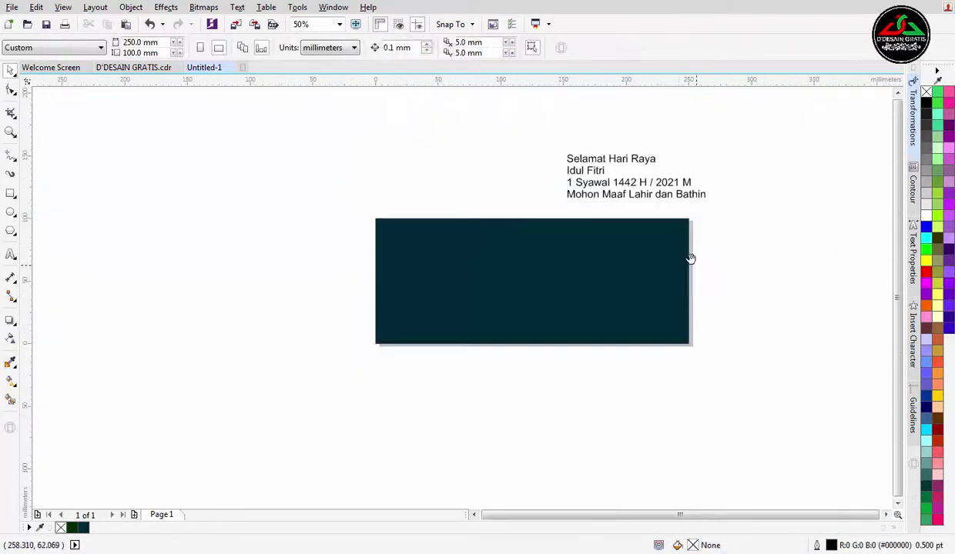
pyautogui.moveTo(690, 260); pyautogui.dragTo(596, 237)
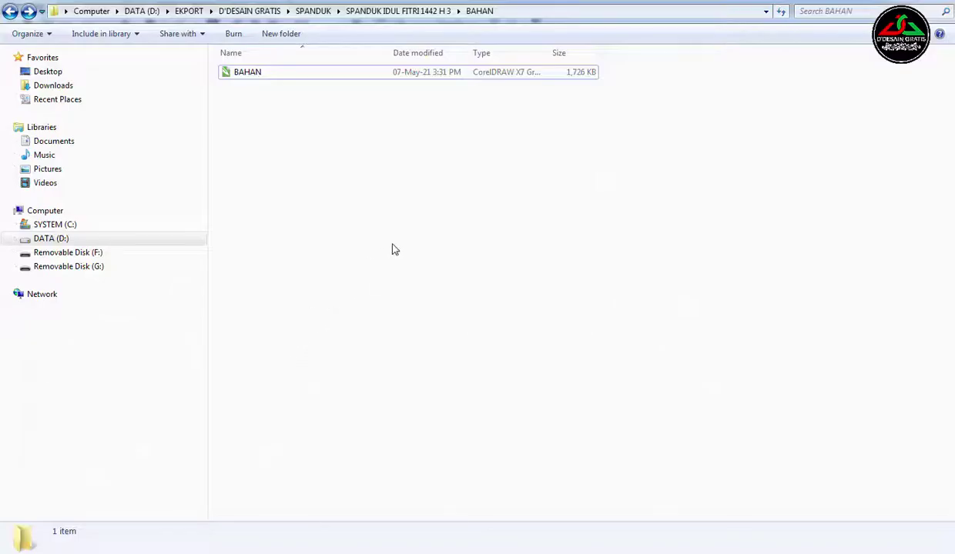
# Open the BAHAN file and copy all its artwork into the Untitled-1 document, placing it beside the page.
pyautogui.doubleClick(309, 77)
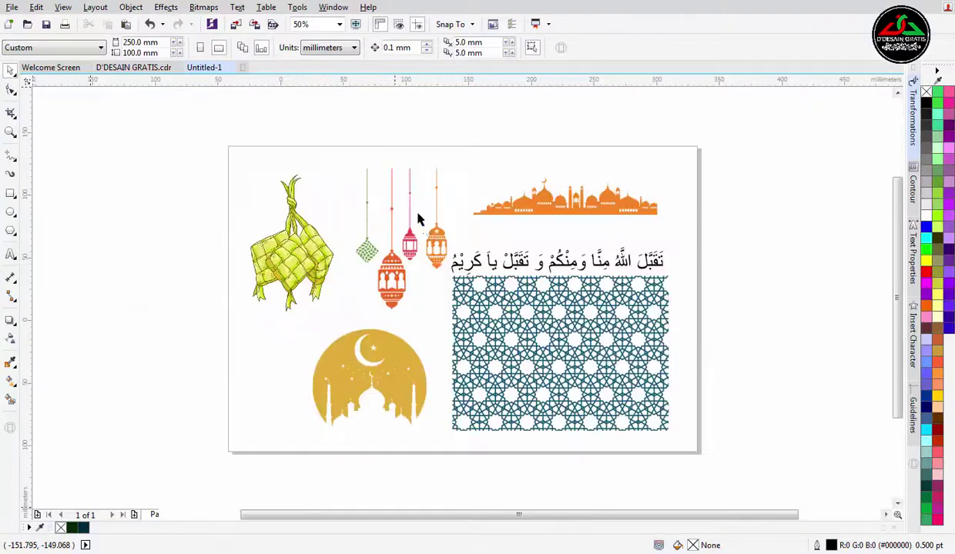
pyautogui.scroll(-2, 524, 258)
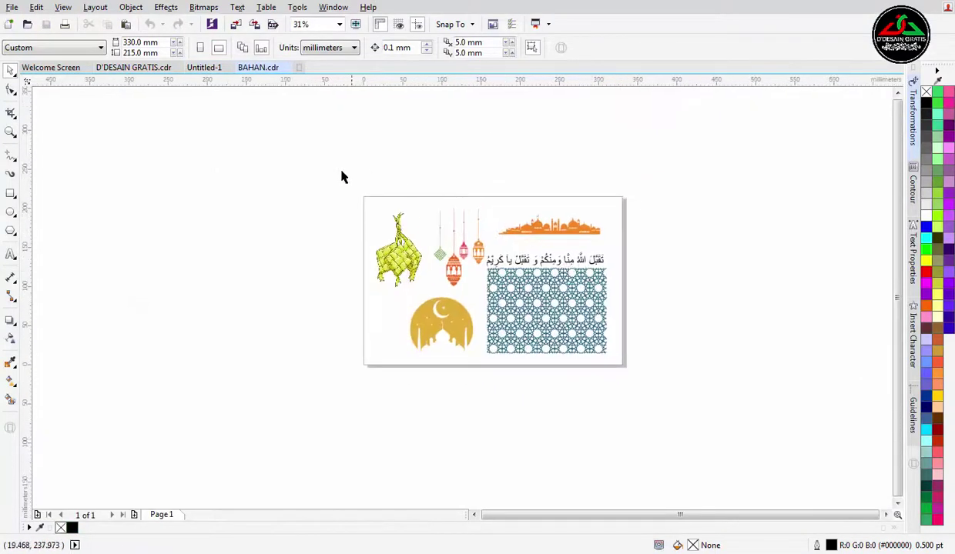
pyautogui.moveTo(335, 169); pyautogui.dragTo(676, 389)
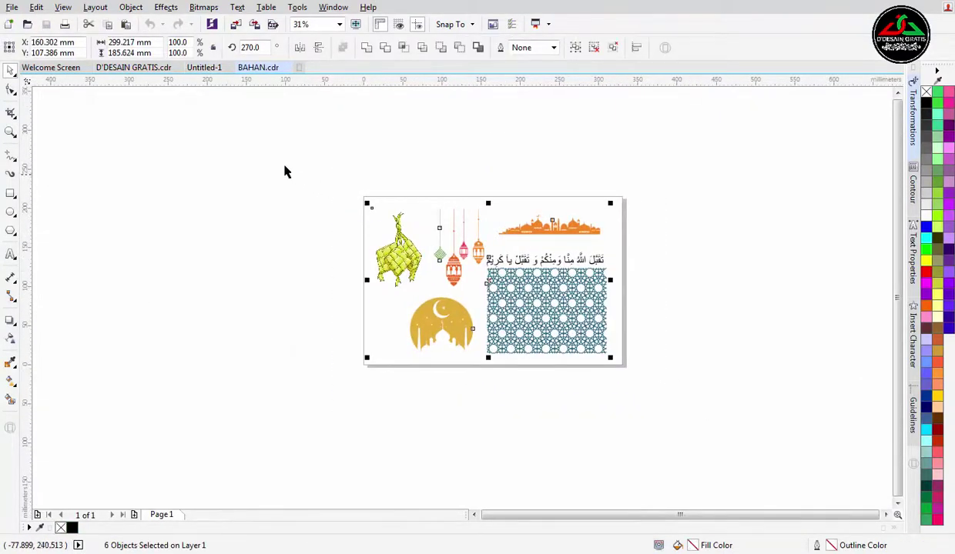
pyautogui.click(204, 67)
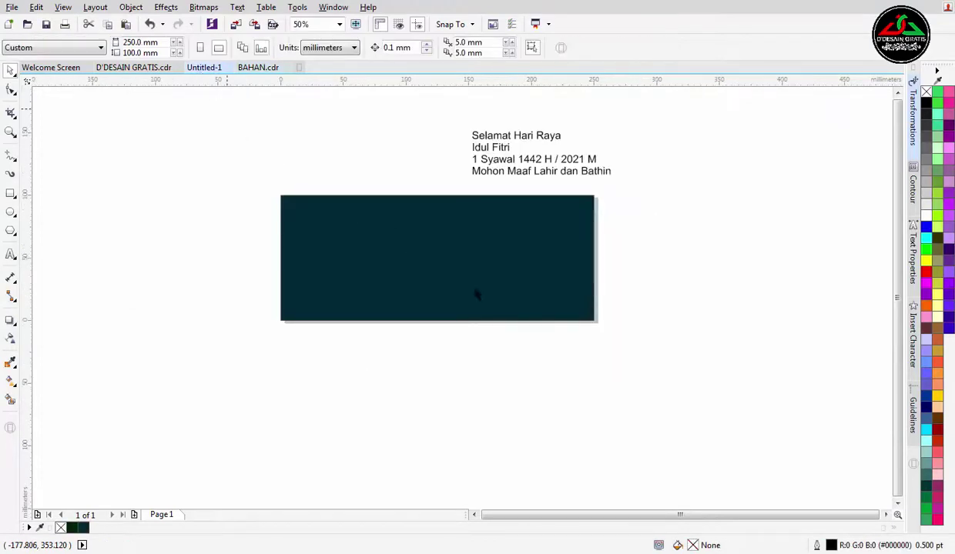
pyautogui.hotkey('ctrl', 'v')
pyautogui.moveTo(510, 334); pyautogui.dragTo(510, 280)
pyautogui.scroll(-1, 313, 262)
pyautogui.click(299, 337)
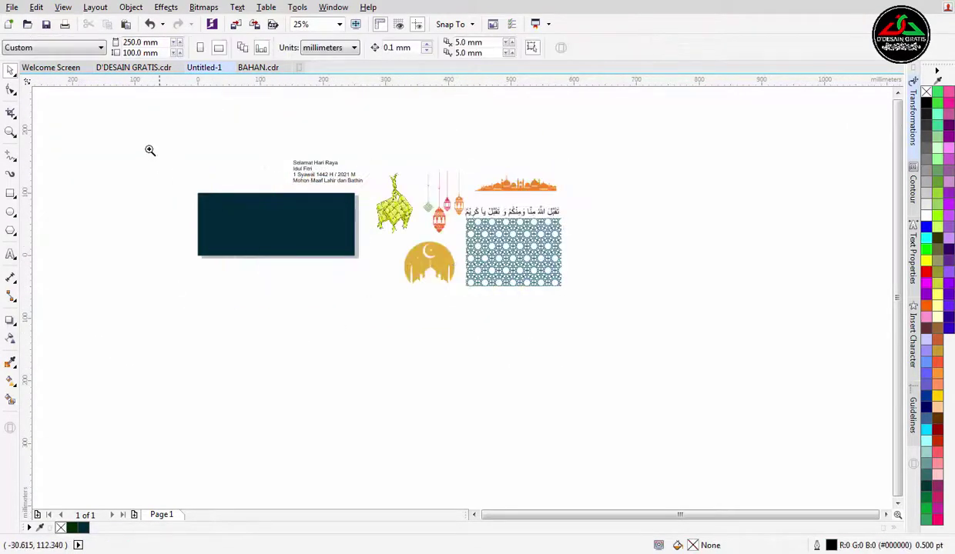
# Move the gold moon-and-mosque artwork onto the left part of the banner and centre it vertically on the background rectangle.
pyautogui.scroll(2, 572, 348)
pyautogui.click(572, 336)
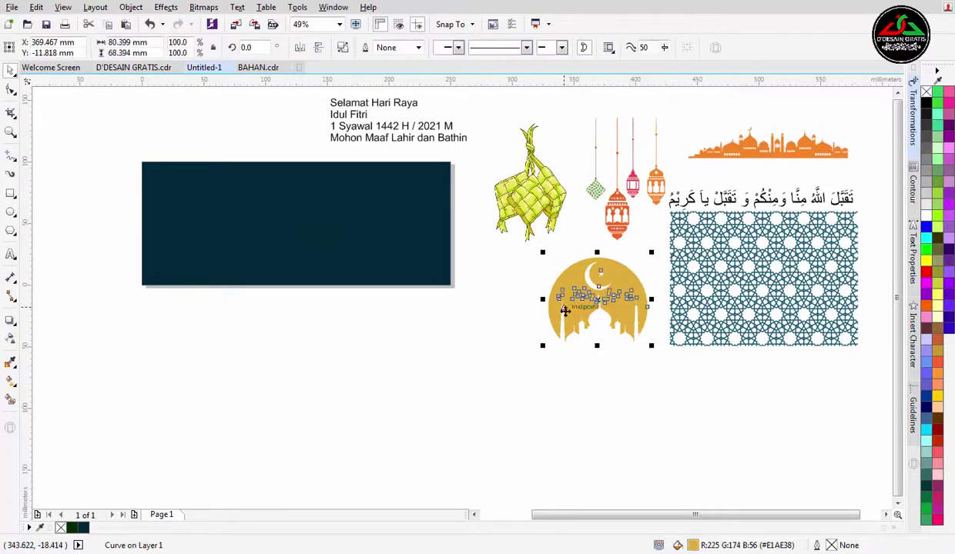
pyautogui.moveTo(571, 337); pyautogui.dragTo(371, 326)
pyautogui.moveTo(401, 289); pyautogui.dragTo(231, 215)
pyautogui.keyDown('shift'); pyautogui.click(301, 214); pyautogui.keyUp('shift')
pyautogui.press('e')
pyautogui.click(205, 123)
pyautogui.scroll(2, 202, 217)
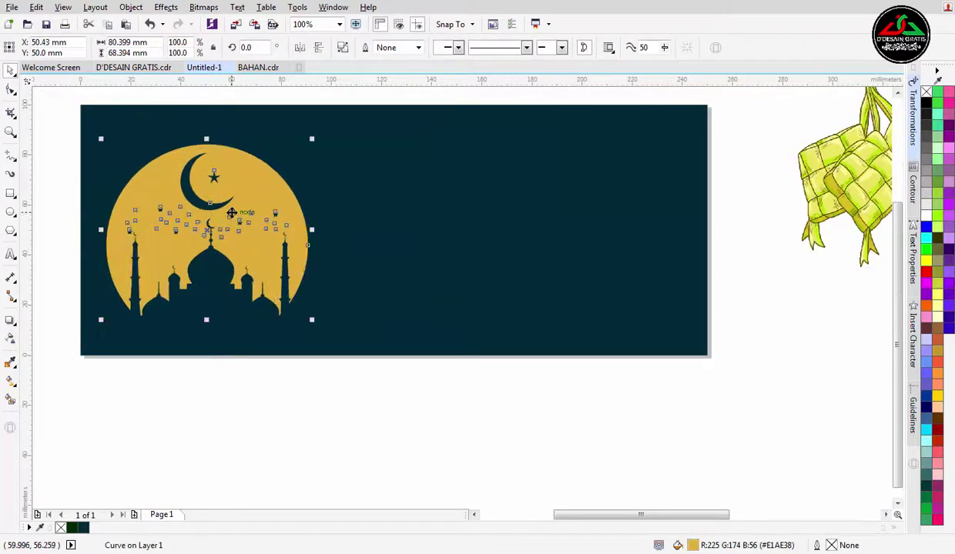
pyautogui.scroll(-2, 277, 347)
pyautogui.press('Escape')
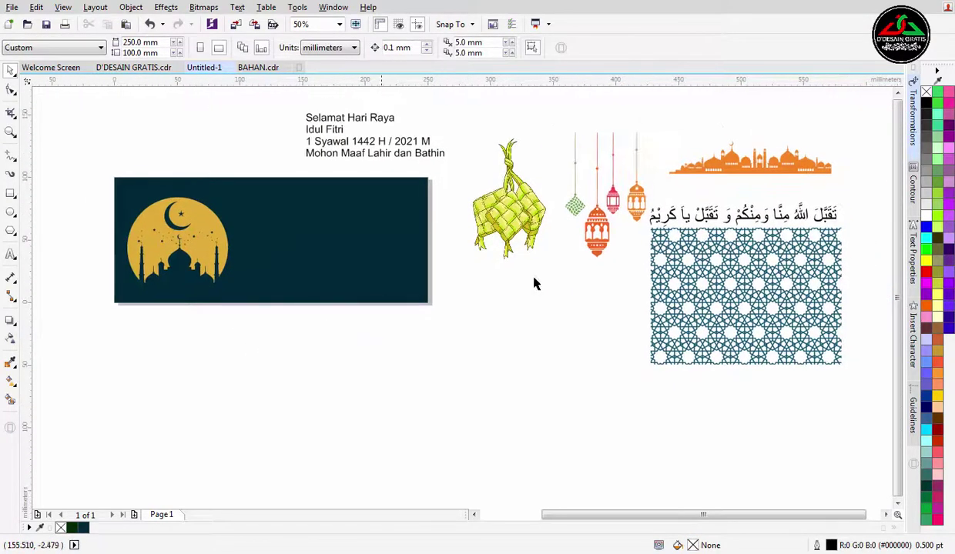
# Move the hanging lanterns onto the banner near the mosque and align them with the top edge of the background rectangle.
pyautogui.click(712, 227)
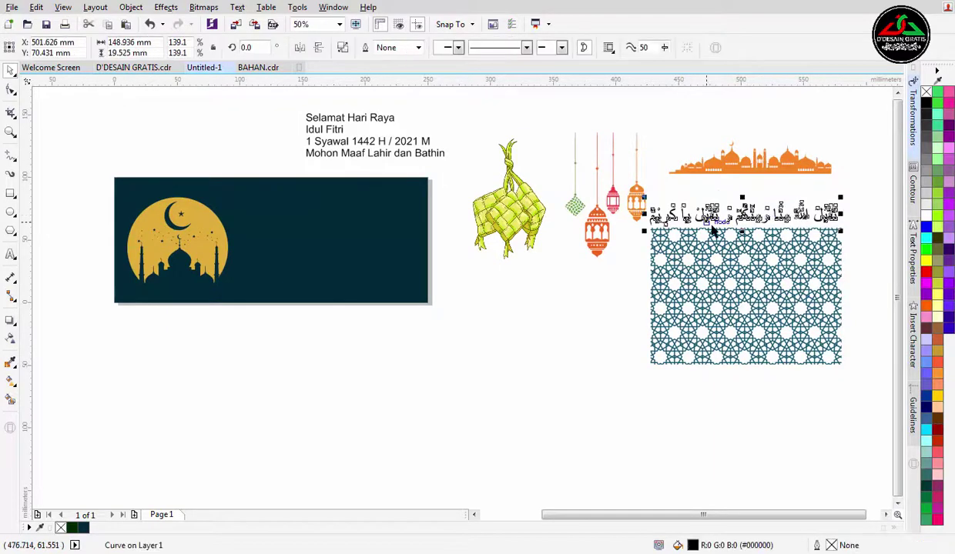
pyautogui.click(524, 342)
pyautogui.moveTo(567, 251); pyautogui.dragTo(279, 328)
pyautogui.keyDown('shift'); pyautogui.click(347, 300); pyautogui.keyUp('shift')
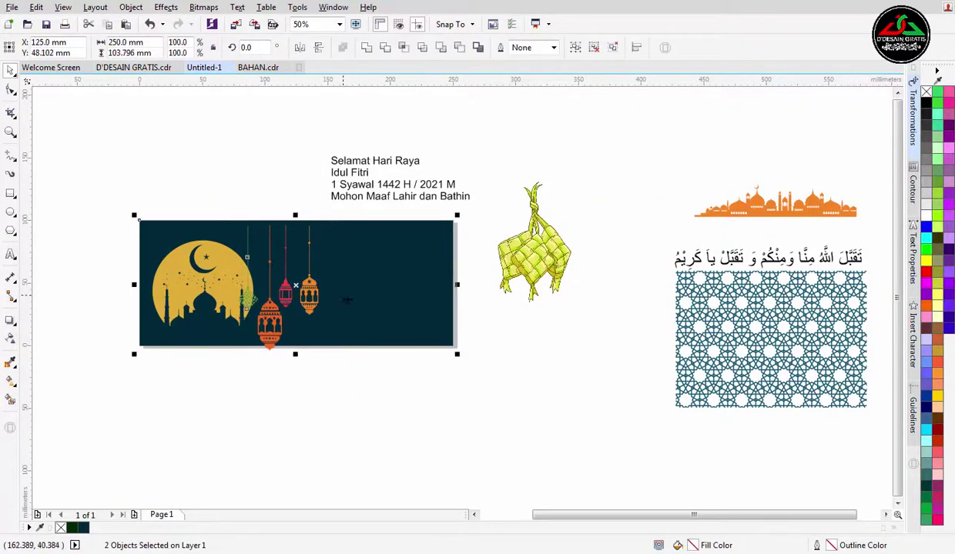
pyautogui.click(384, 391)
# Scale the lantern group down to about 29 × 45 mm, hanging from the banner's top edge beside the gold moon.
pyautogui.click(311, 297)
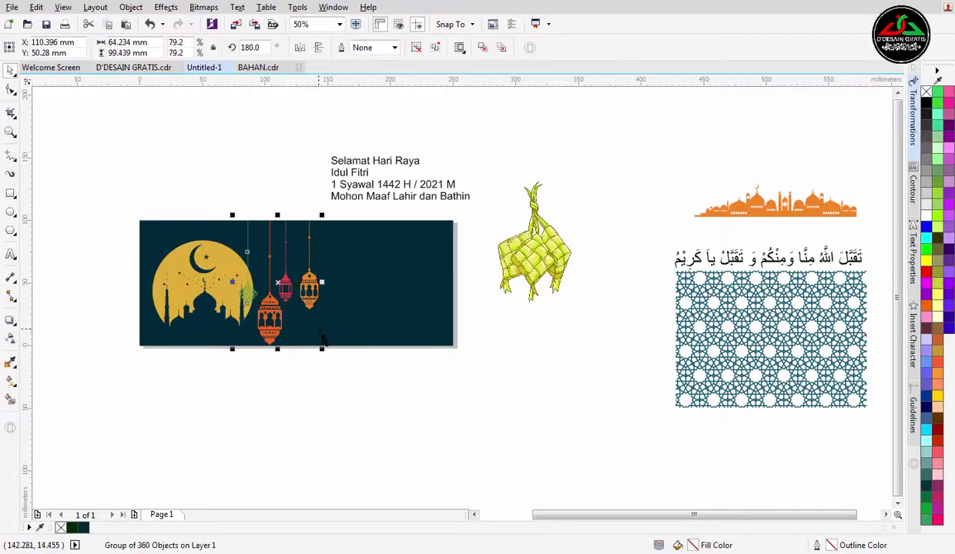
pyautogui.moveTo(324, 352); pyautogui.dragTo(285, 291)
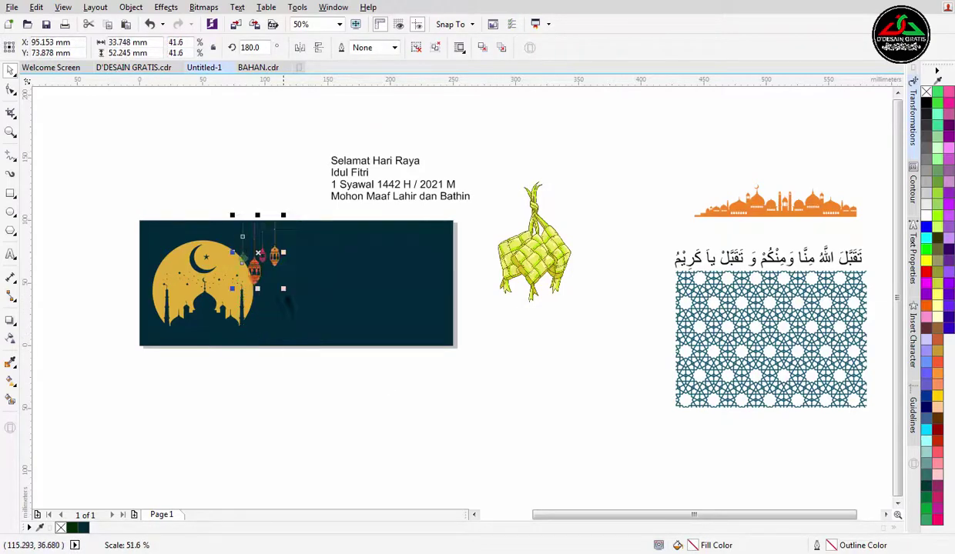
pyautogui.scroll(2, 293, 301)
pyautogui.moveTo(176, 279); pyautogui.dragTo(188, 261)
pyautogui.scroll(2, 224, 245)
pyautogui.scroll(-2, 231, 246)
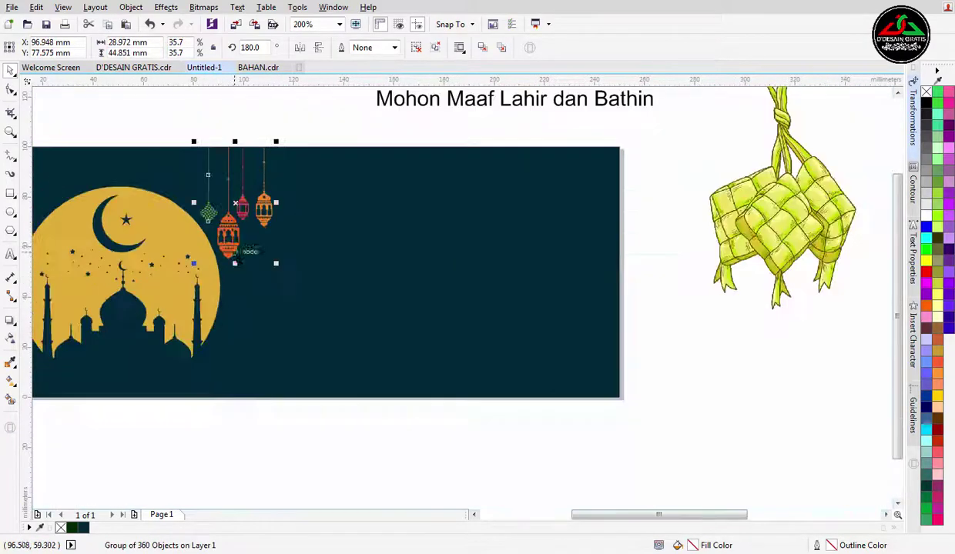
# Move the four lines of greeting text onto the banner beside the lanterns and colour them white.
pyautogui.moveTo(360, 350); pyautogui.dragTo(269, 333)
pyautogui.click(226, 133)
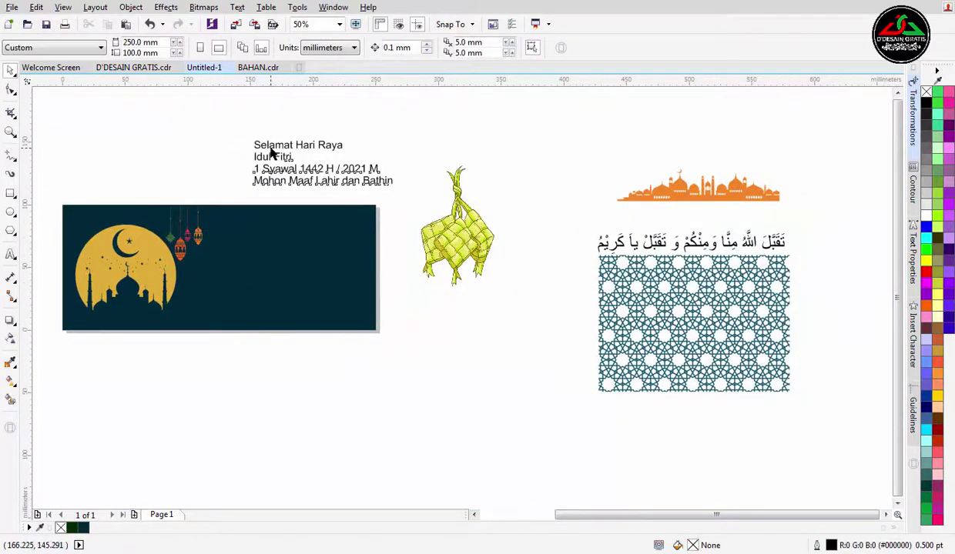
pyautogui.click(271, 153)
pyautogui.scroll(2, 262, 162)
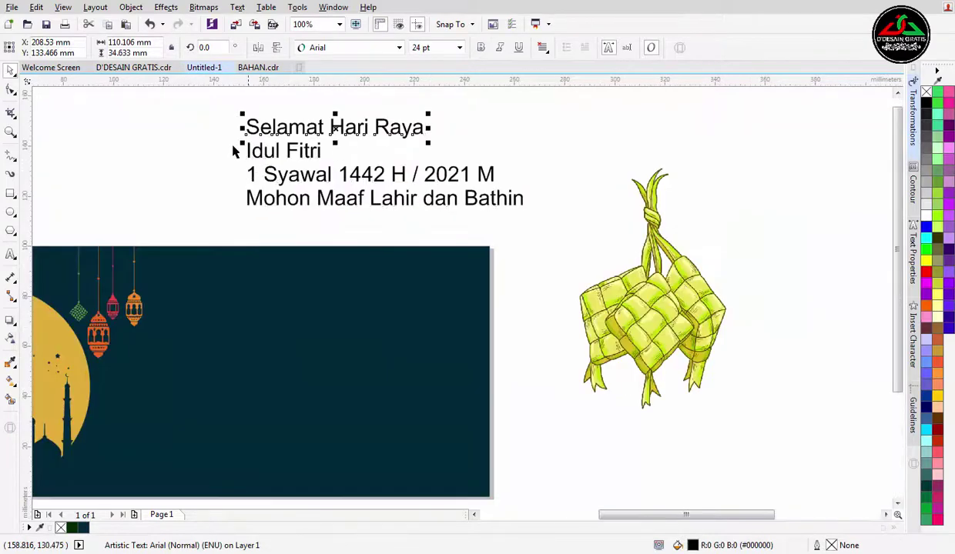
pyautogui.moveTo(323, 176); pyautogui.dragTo(235, 393)
pyautogui.click(926, 215)
pyautogui.click(223, 140)
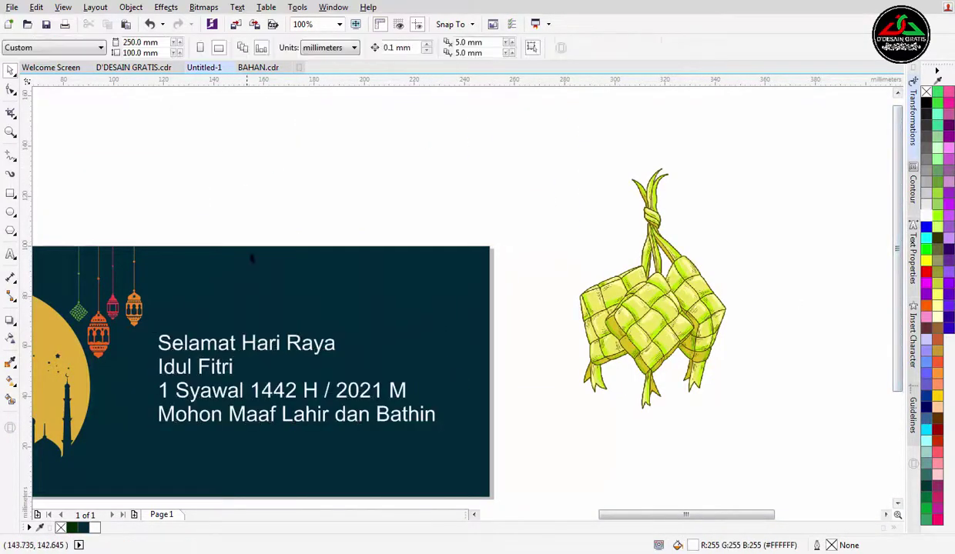
# Set the "Selamat Hari Raya", "1 Syawal 1442 H / 2021 M" and "Mohon Maaf Lahir dan Bathin" lines in the Friz Quadrata font.
pyautogui.moveTo(223, 276); pyautogui.dragTo(241, 205)
pyautogui.click(295, 275)
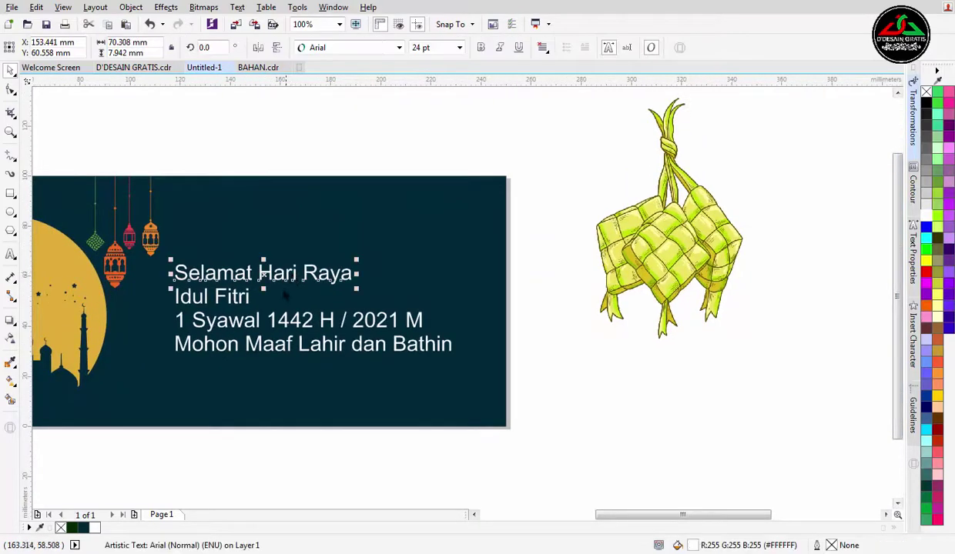
pyautogui.click(312, 47)
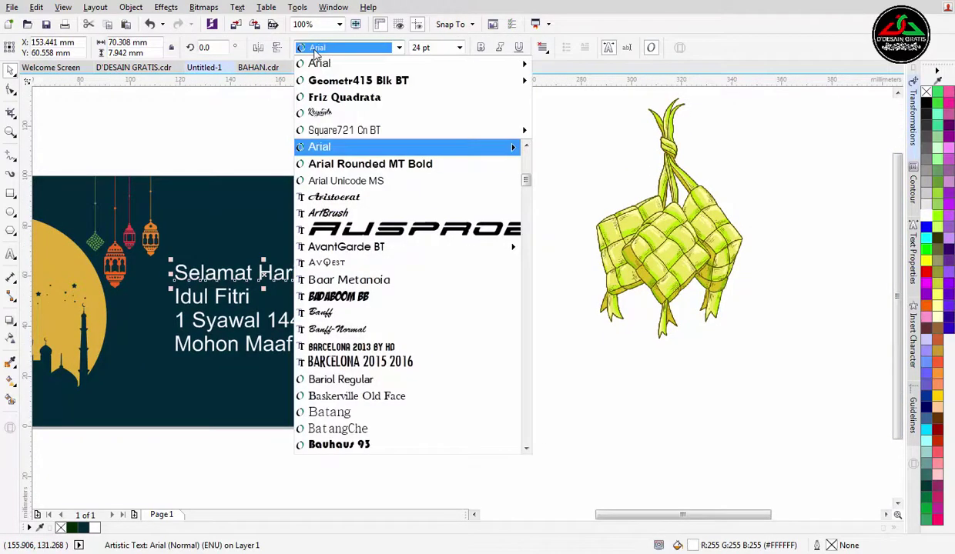
pyautogui.click(365, 103)
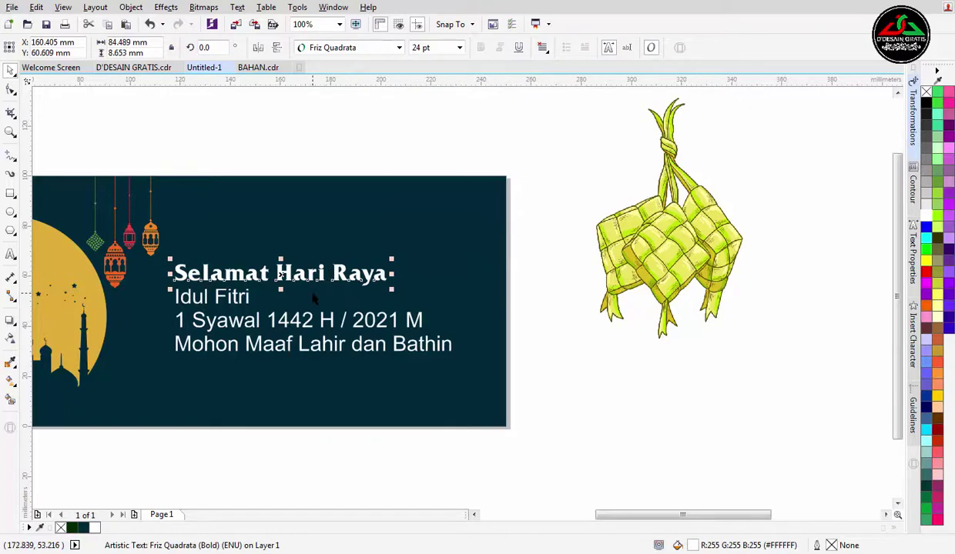
pyautogui.click(232, 319)
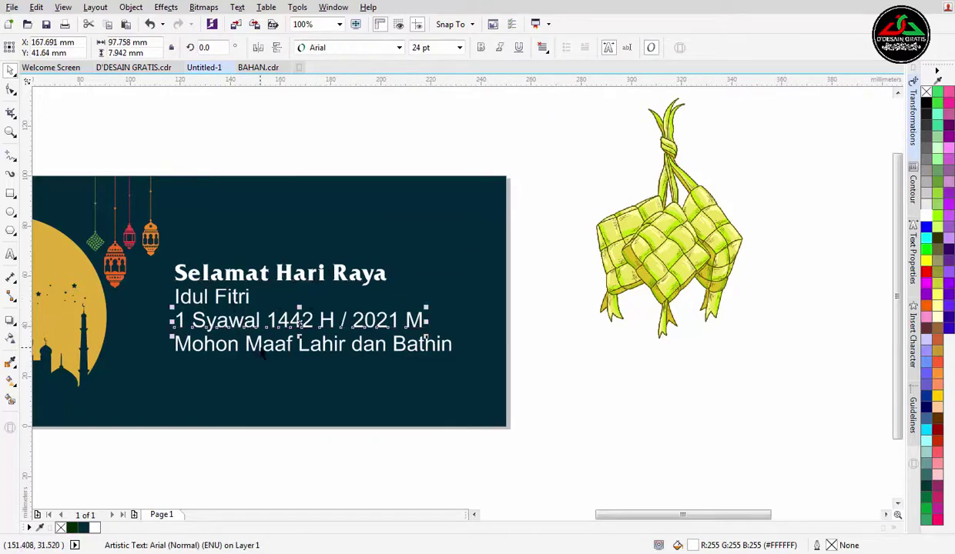
pyautogui.keyDown('shift'); pyautogui.click(254, 344); pyautogui.keyUp('shift')
pyautogui.click(399, 47)
pyautogui.click(337, 82)
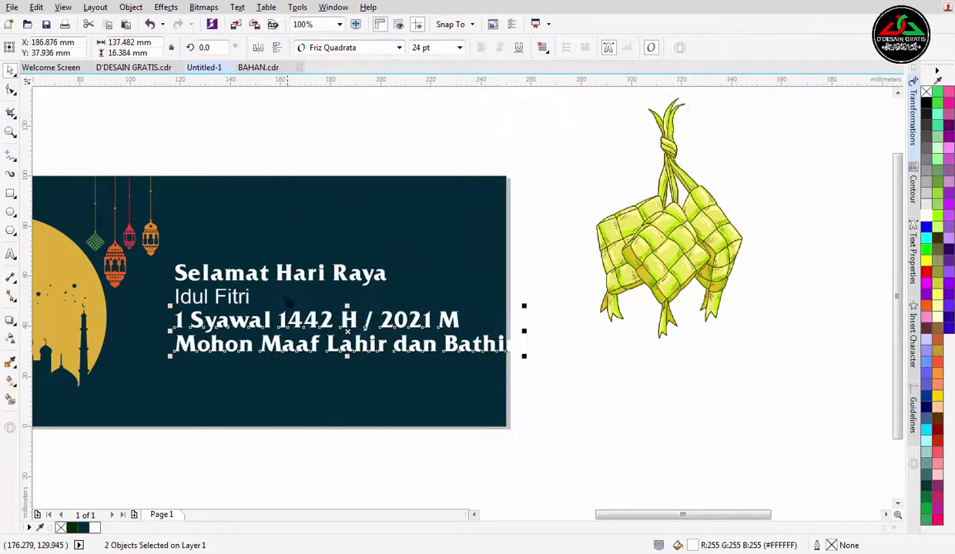
# Combine the date and apology lines into one text object and open up space between them and "Selamat Hari Raya".
pyautogui.scroll(-1, 284, 289)
pyautogui.hotkey('ctrl', 'l')
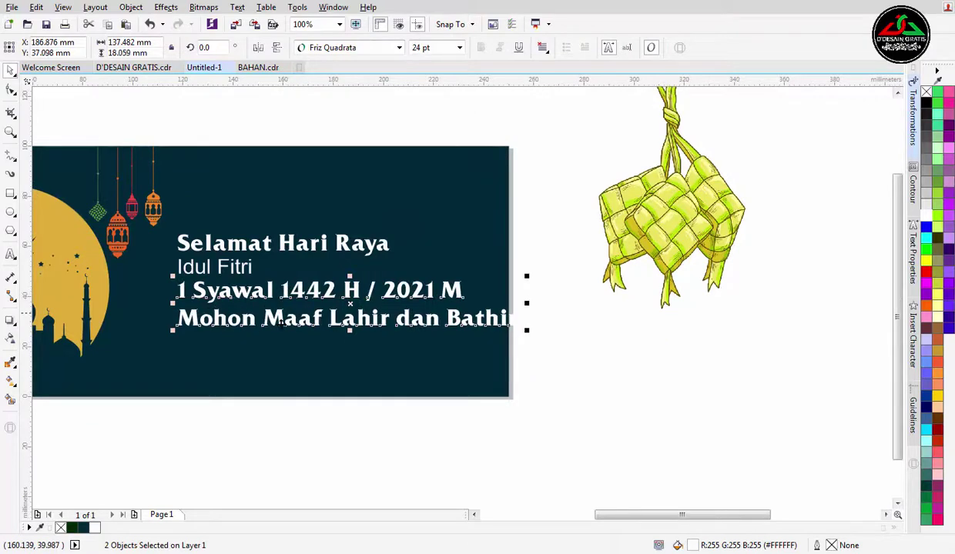
pyautogui.moveTo(280, 325); pyautogui.dragTo(290, 300)
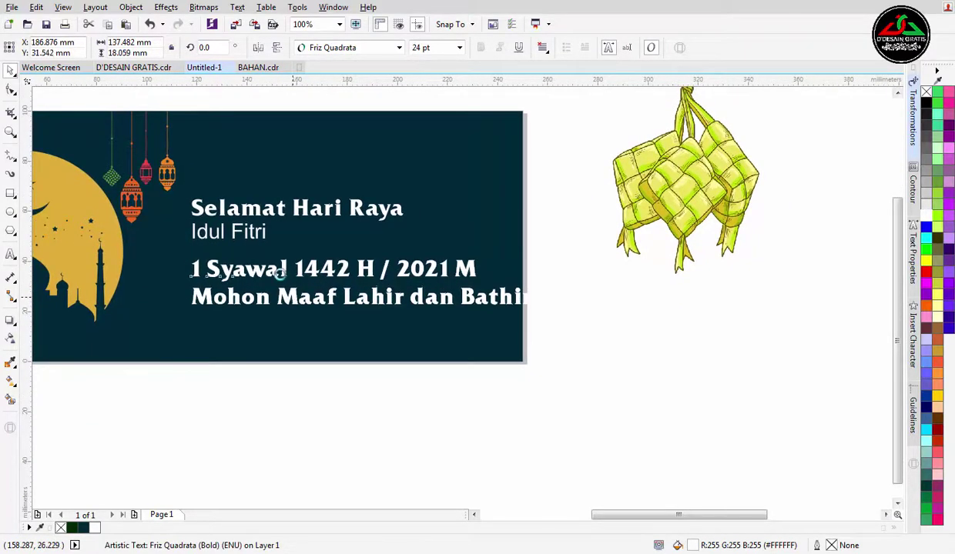
pyautogui.moveTo(281, 208); pyautogui.dragTo(281, 199)
# Set "Idul Fitri" in the Royante font and enlarge it to about 50 pt.
pyautogui.click(229, 231)
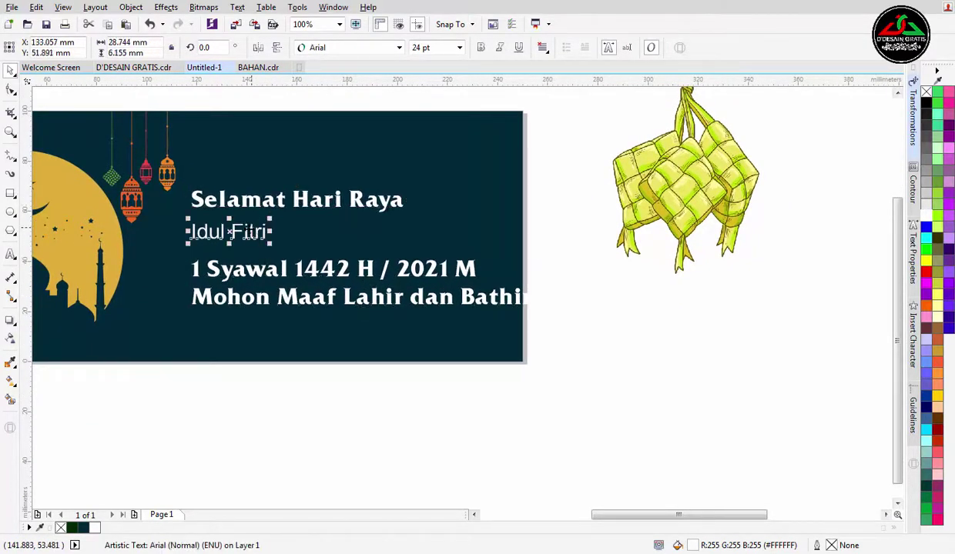
pyautogui.click(335, 50)
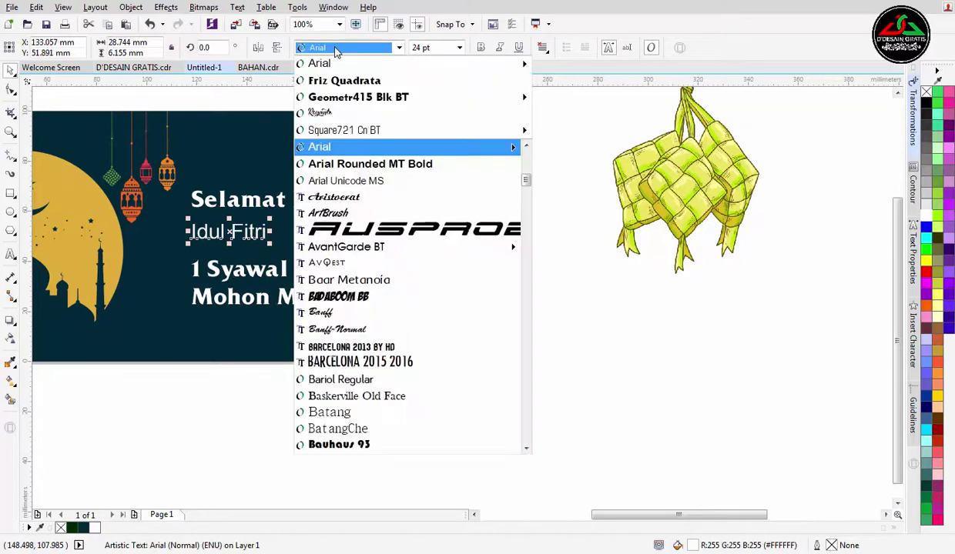
pyautogui.click(333, 114)
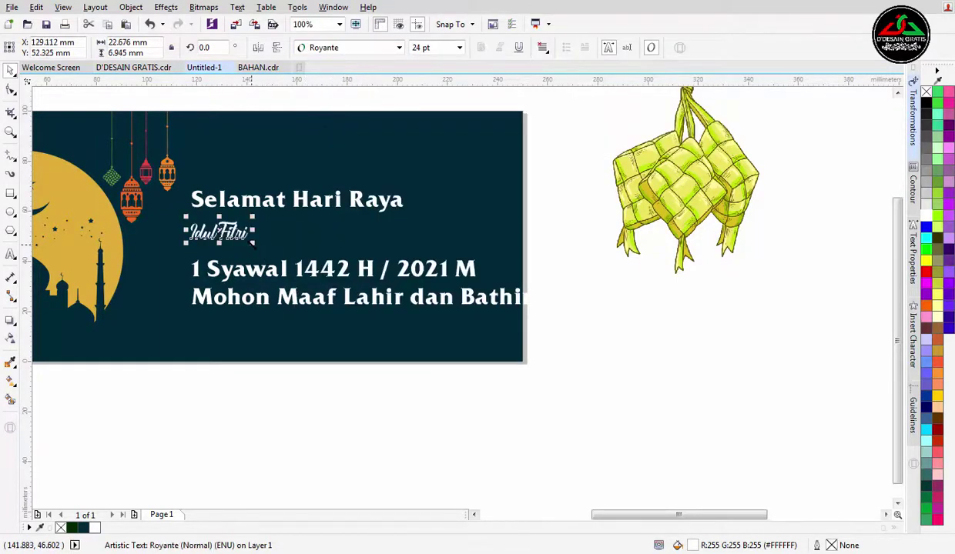
pyautogui.moveTo(254, 244); pyautogui.dragTo(314, 261)
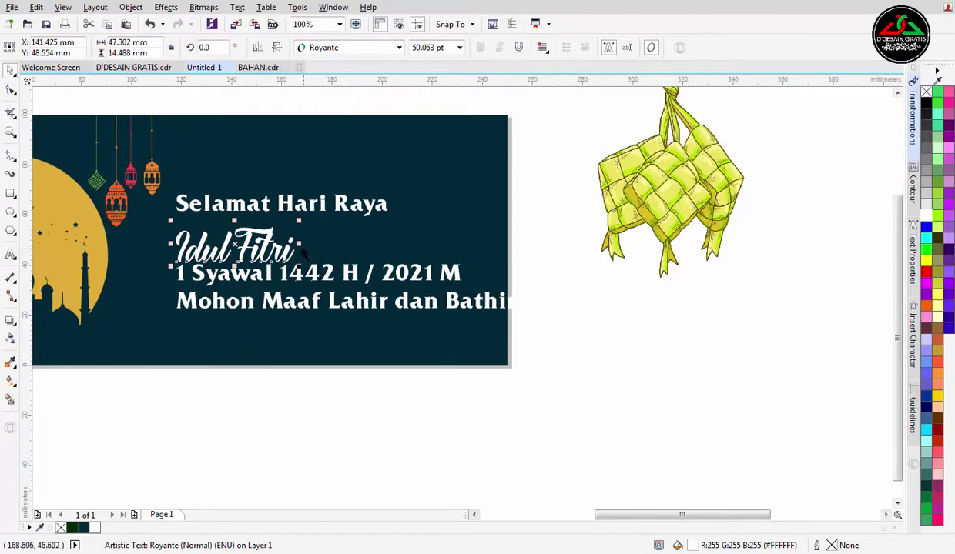
# Raise "Selamat Hari Raya" and enlarge "Idul Fitri" beneath it to about 76 pt.
pyautogui.moveTo(309, 217); pyautogui.dragTo(314, 194)
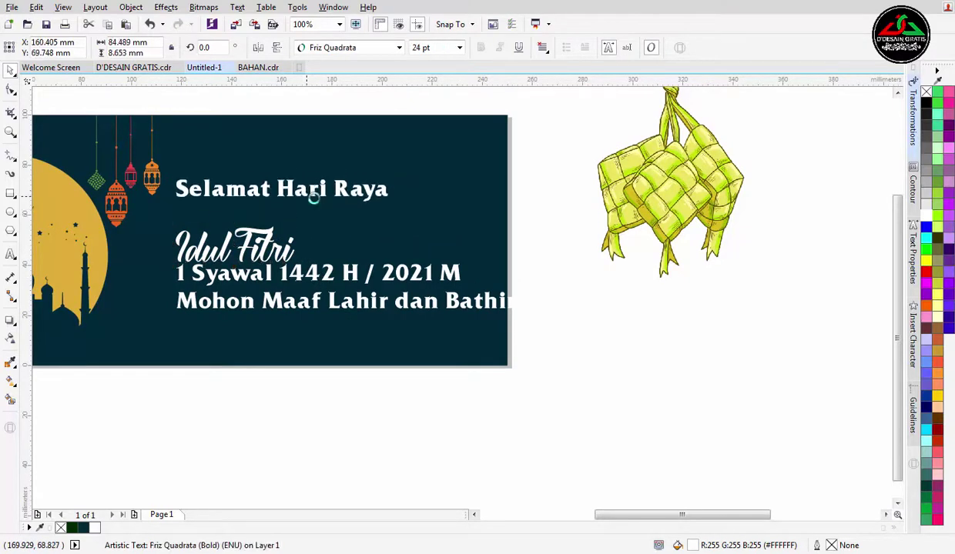
pyautogui.click(267, 233)
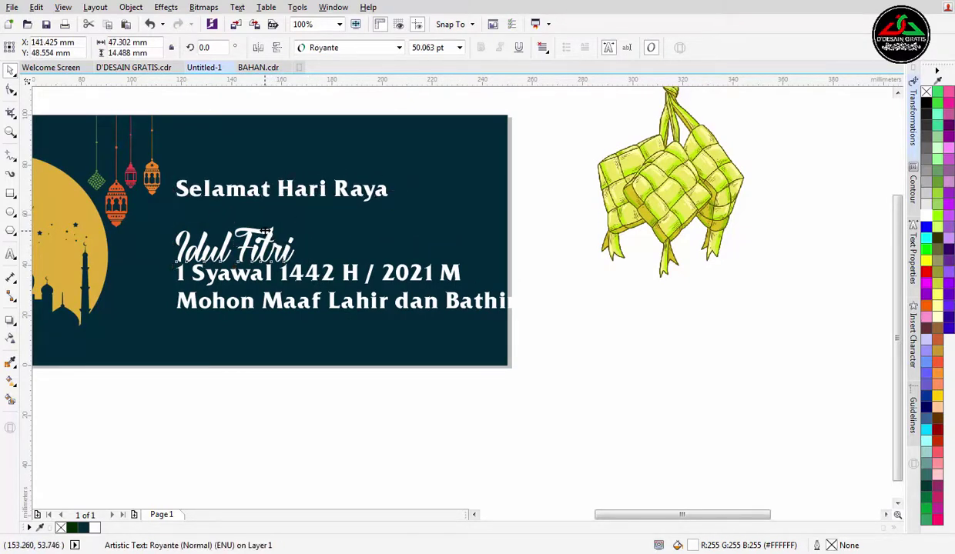
pyautogui.moveTo(266, 231); pyautogui.dragTo(406, 235)
pyautogui.scroll(1, 343, 218)
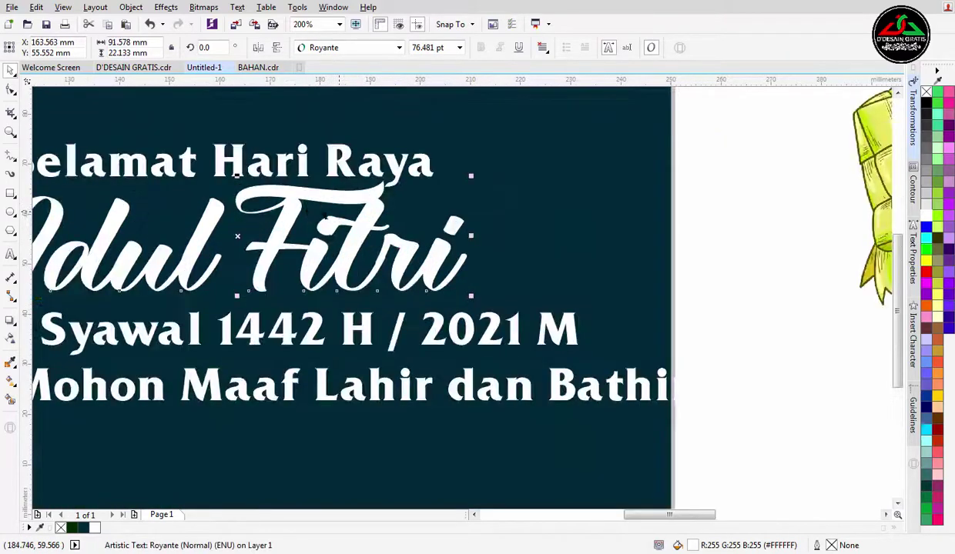
pyautogui.moveTo(327, 201); pyautogui.dragTo(359, 251)
# Move "Selamat Hari Raya" slightly higher and enlarge "Idul Fitri" to about 87 pt, roughly 105 × 25 mm.
pyautogui.click(375, 202)
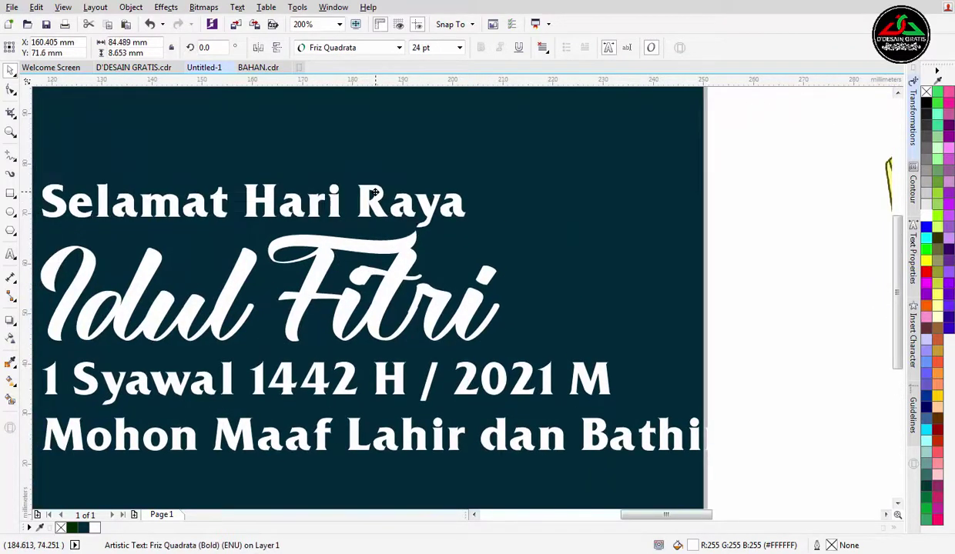
pyautogui.scroll(-1, 385, 215)
pyautogui.scroll(1, 263, 204)
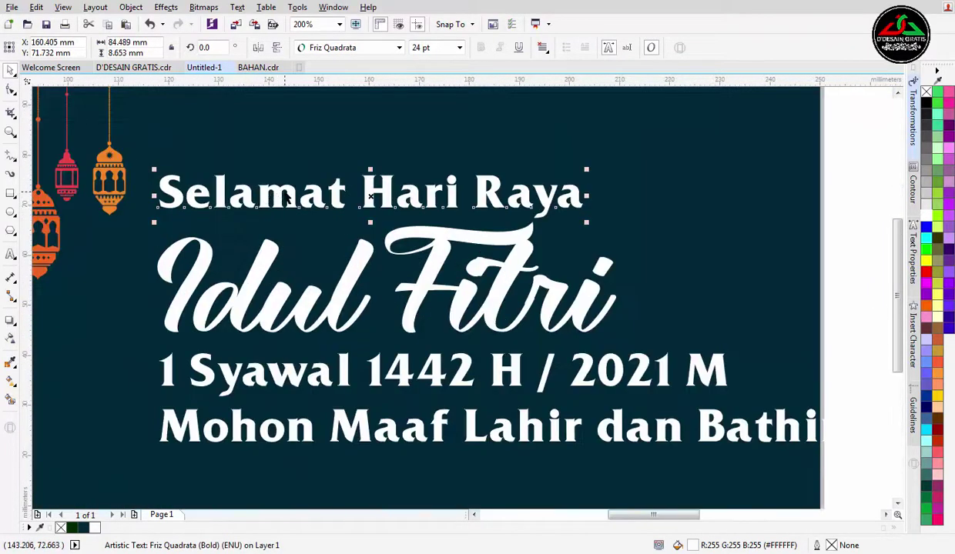
pyautogui.click(284, 193)
pyautogui.hotkey('ctrl', 'z')
pyautogui.moveTo(287, 207); pyautogui.dragTo(285, 177)
pyautogui.scroll(-1, 384, 258)
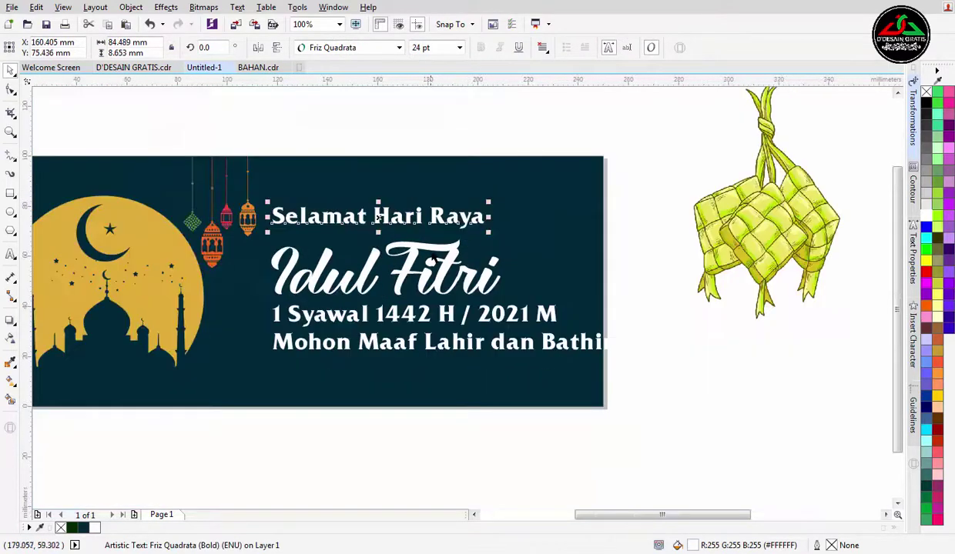
pyautogui.click(439, 250)
pyautogui.moveTo(515, 232); pyautogui.dragTo(549, 224)
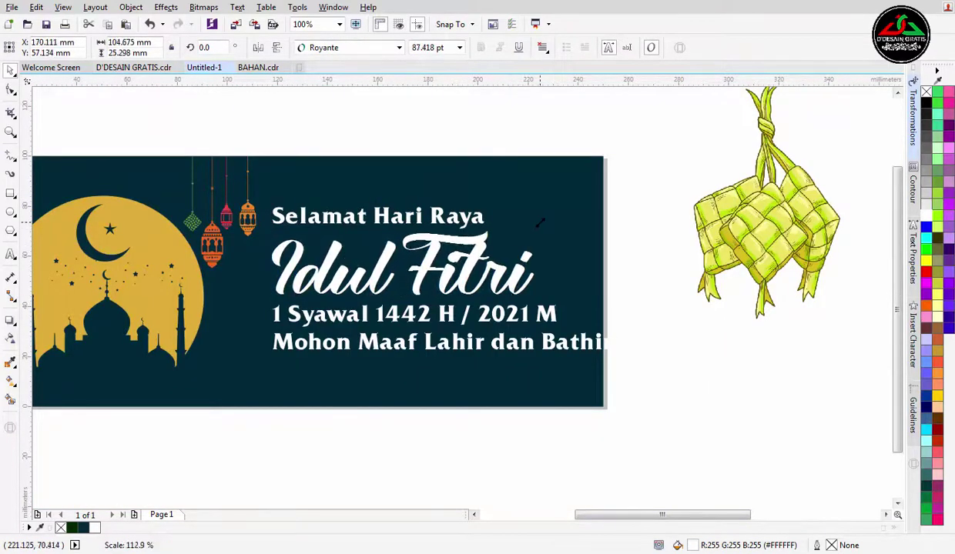
# Scale the combined date and apology text down to about 20 pt so it fits inside the banner.
pyautogui.click(564, 321)
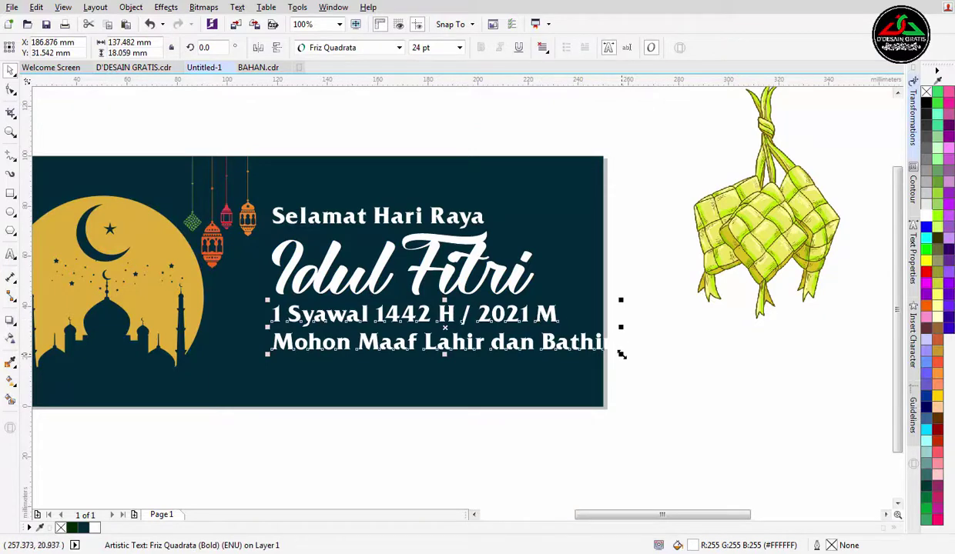
pyautogui.moveTo(622, 354); pyautogui.dragTo(466, 377)
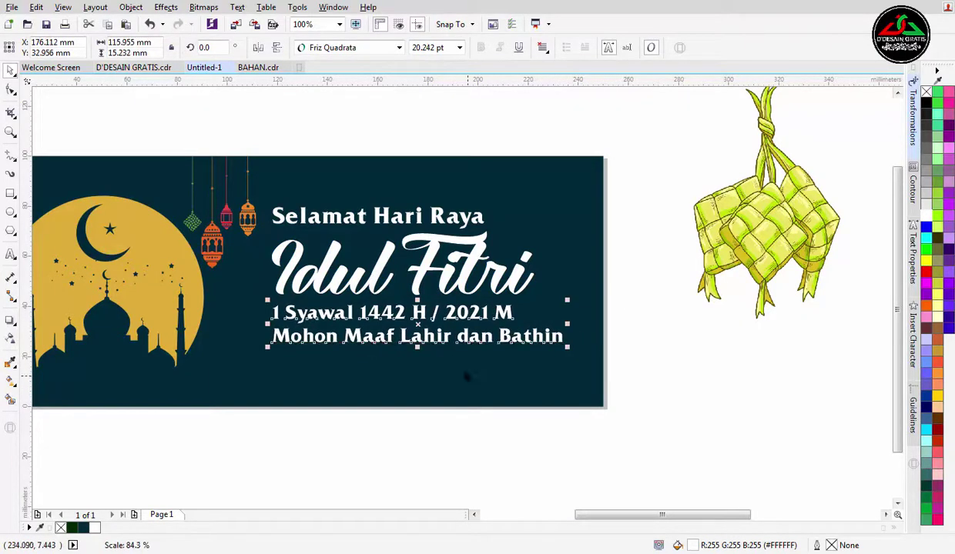
pyautogui.scroll(1, 302, 351)
pyautogui.scroll(-1, 340, 312)
pyautogui.moveTo(273, 246); pyautogui.dragTo(216, 295)
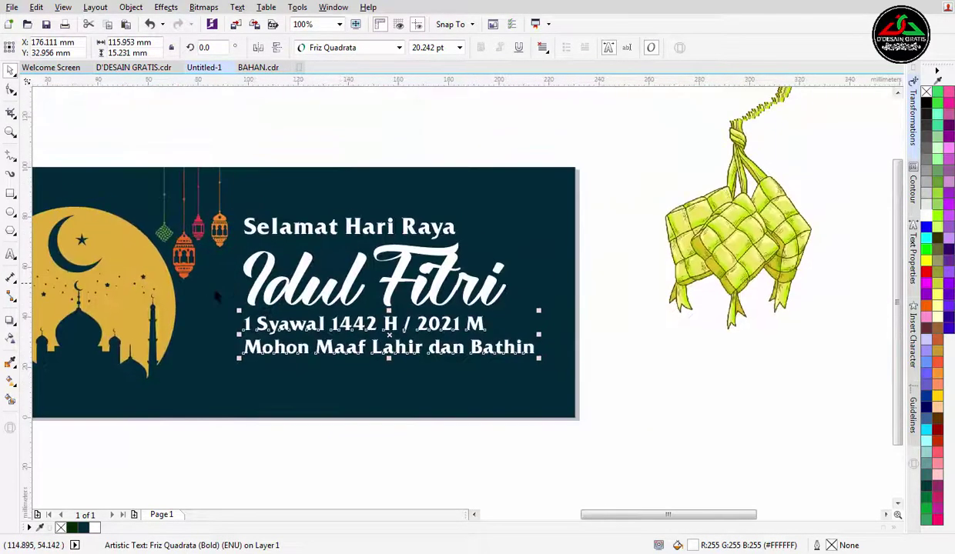
# Place the Arabic calligraphy in white above "Selamat Hari Raya" and scale it down to about 101 × 13 mm.
pyautogui.scroll(-1, 258, 261)
pyautogui.click(246, 196)
pyautogui.press('F2')
pyautogui.moveTo(135, 146); pyautogui.dragTo(567, 404)
pyautogui.scroll(-1, 593, 287)
pyautogui.moveTo(651, 287); pyautogui.dragTo(360, 269)
pyautogui.press('z')
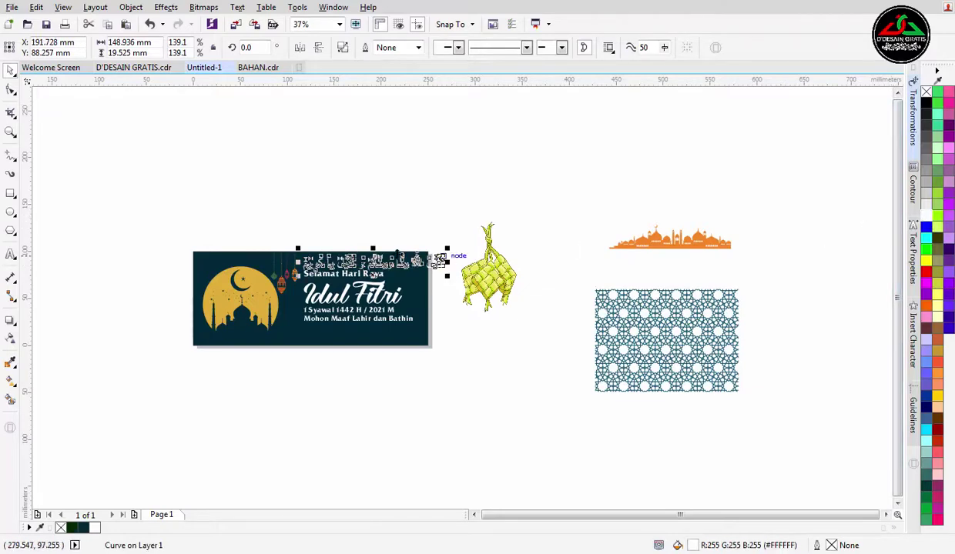
pyautogui.moveTo(201, 181); pyautogui.dragTo(523, 373)
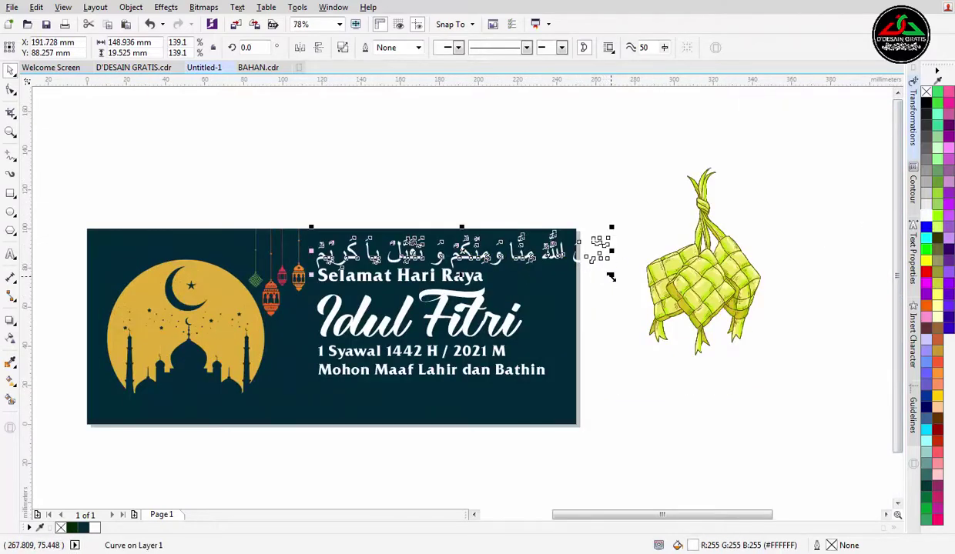
pyautogui.moveTo(610, 276); pyautogui.dragTo(518, 262)
pyautogui.moveTo(336, 176); pyautogui.dragTo(478, 421)
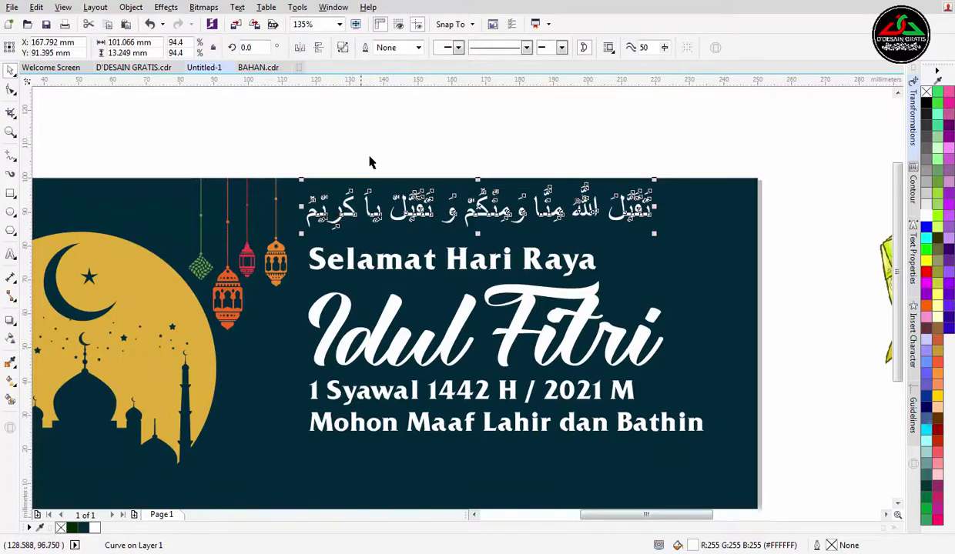
# Lower the Arabic calligraphy towards "Selamat Hari Raya" and shrink it to about 94 × 12 mm.
pyautogui.click(369, 160)
pyautogui.scroll(2, 347, 223)
pyautogui.click(346, 225)
pyautogui.moveTo(347, 225); pyautogui.dragTo(344, 231)
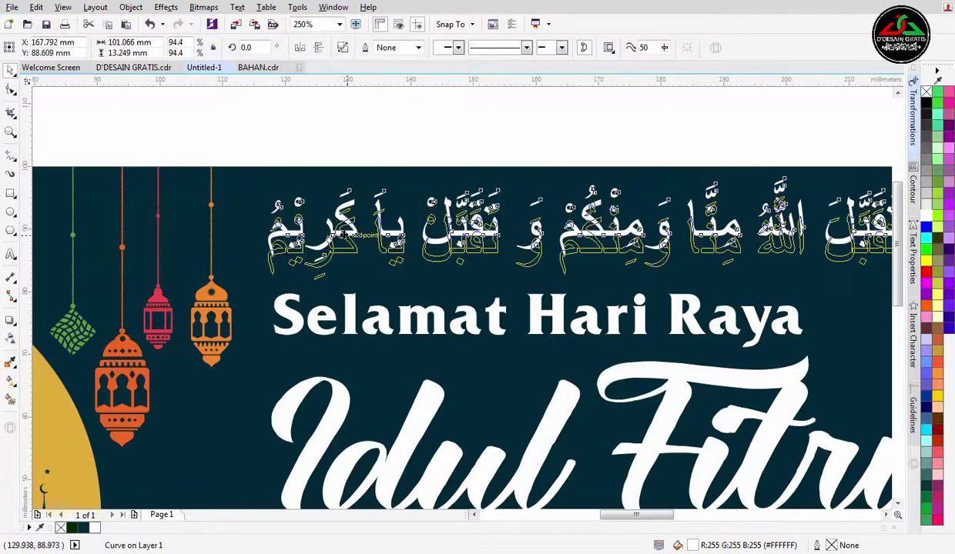
pyautogui.scroll(-1, 579, 235)
pyautogui.moveTo(707, 247); pyautogui.dragTo(502, 261)
pyautogui.scroll(1, 485, 236)
pyautogui.scroll(-1, 502, 252)
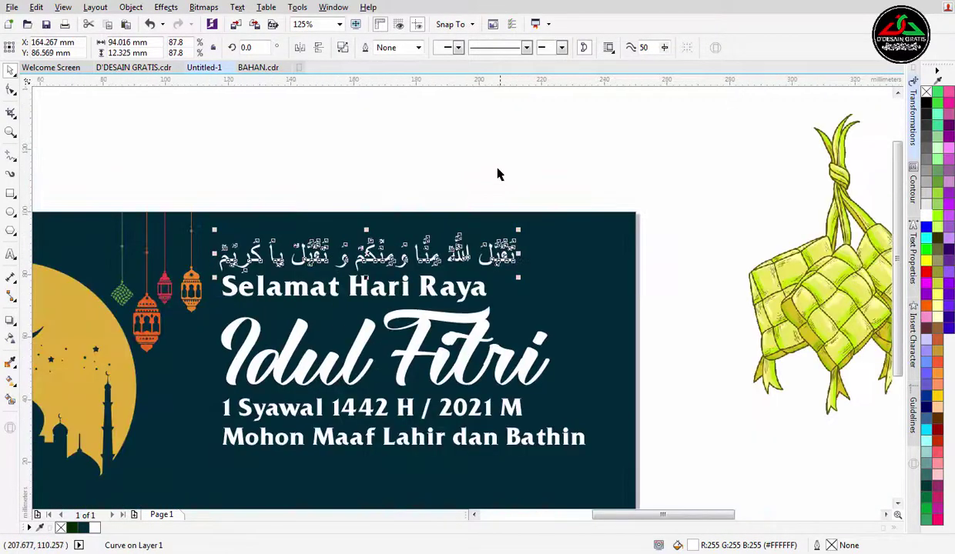
pyautogui.click(499, 171)
# Align the teal geometric pattern with the top and right edges of the banner's background rectangle.
pyautogui.moveTo(526, 224); pyautogui.dragTo(469, 201)
pyautogui.click(455, 236)
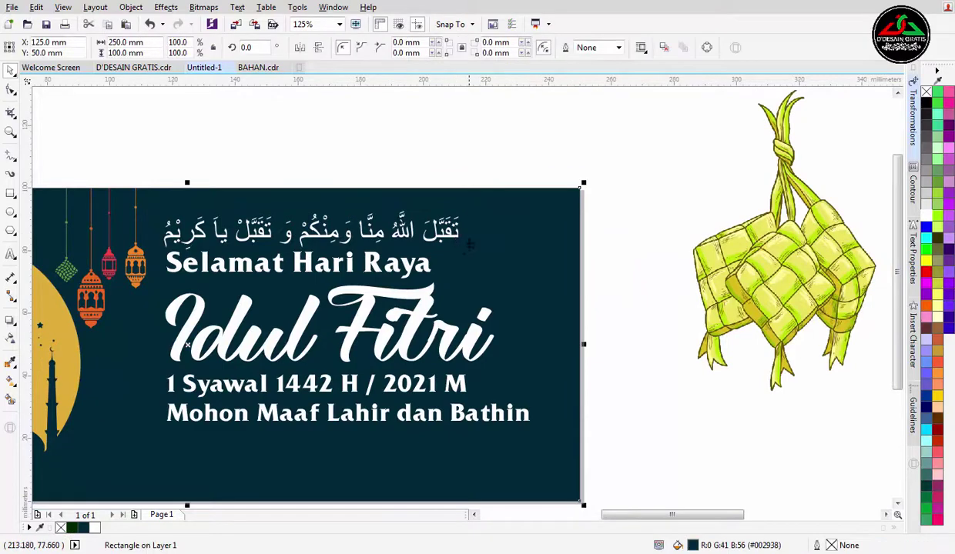
pyautogui.scroll(-2, 470, 174)
pyautogui.click(468, 167)
pyautogui.moveTo(515, 244); pyautogui.dragTo(430, 241)
pyautogui.moveTo(499, 282); pyautogui.dragTo(376, 250)
pyautogui.click(649, 291)
pyautogui.moveTo(509, 301); pyautogui.dragTo(593, 311)
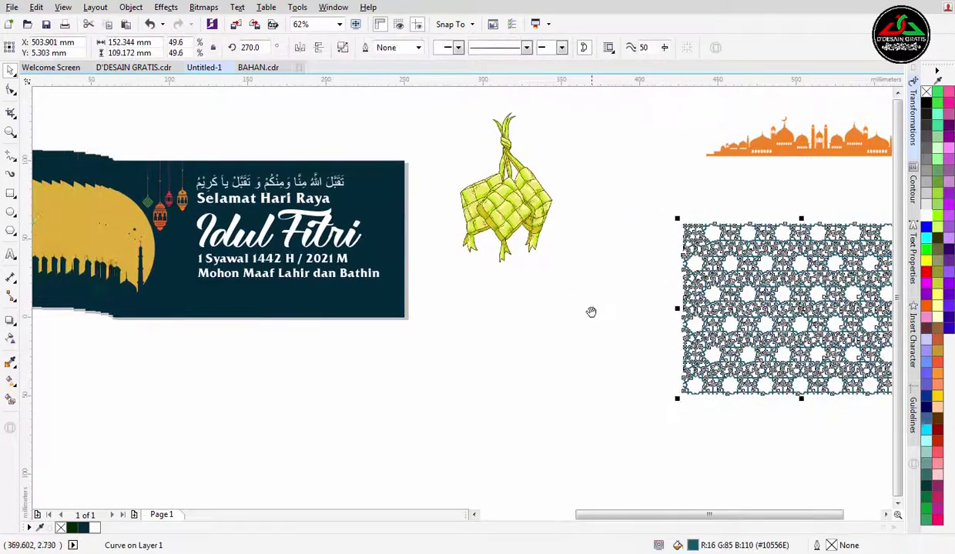
pyautogui.keyDown('shift'); pyautogui.click(389, 189); pyautogui.keyUp('shift')
pyautogui.press('t')
pyautogui.press('r')
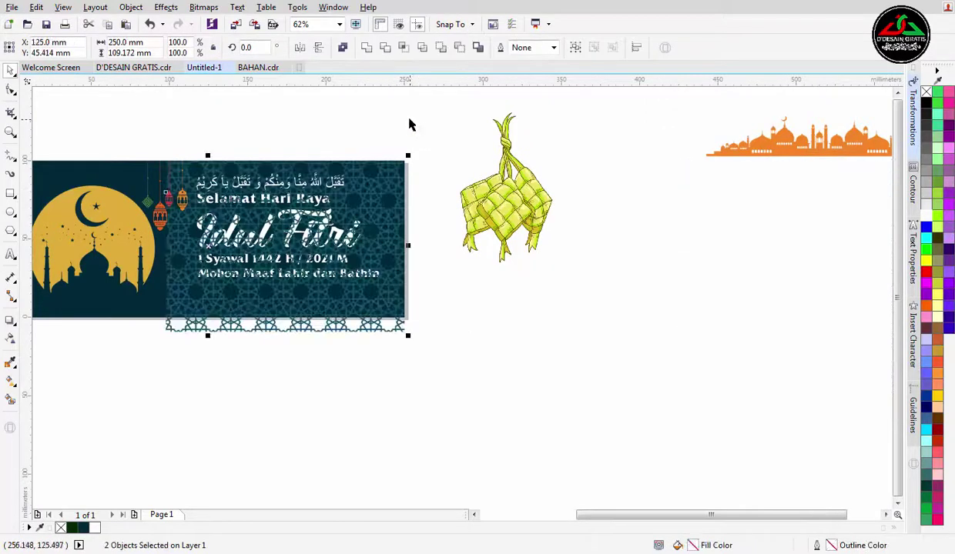
pyautogui.click(409, 122)
pyautogui.moveTo(398, 236); pyautogui.dragTo(419, 233)
# Centre the geometric pattern vertically on the background rectangle.
pyautogui.click(230, 280)
pyautogui.keyDown('shift'); pyautogui.click(115, 306); pyautogui.keyUp('shift')
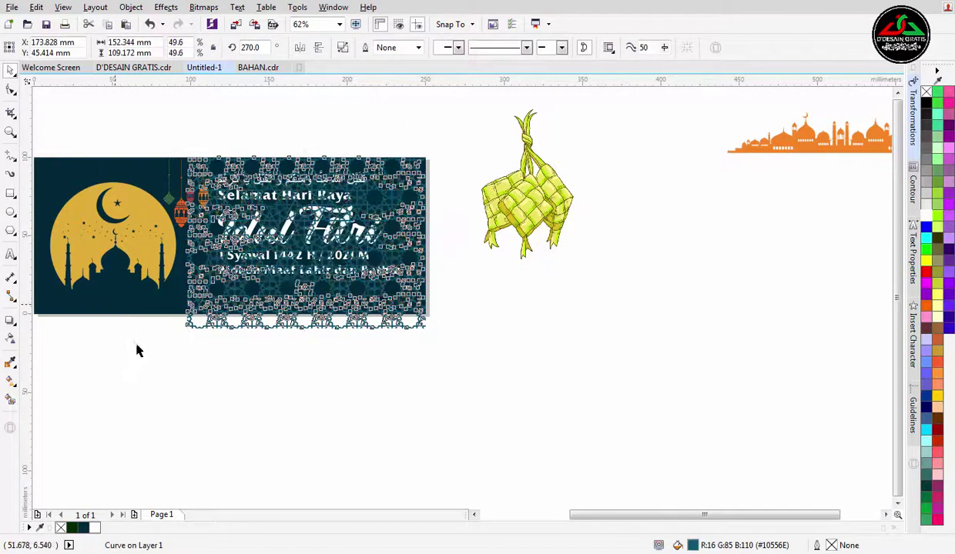
pyautogui.press('e')
pyautogui.moveTo(185, 361); pyautogui.dragTo(234, 355)
pyautogui.click(230, 346)
# Set the geometric pattern's transparency merge mode to Soft Light.
pyautogui.click(304, 277)
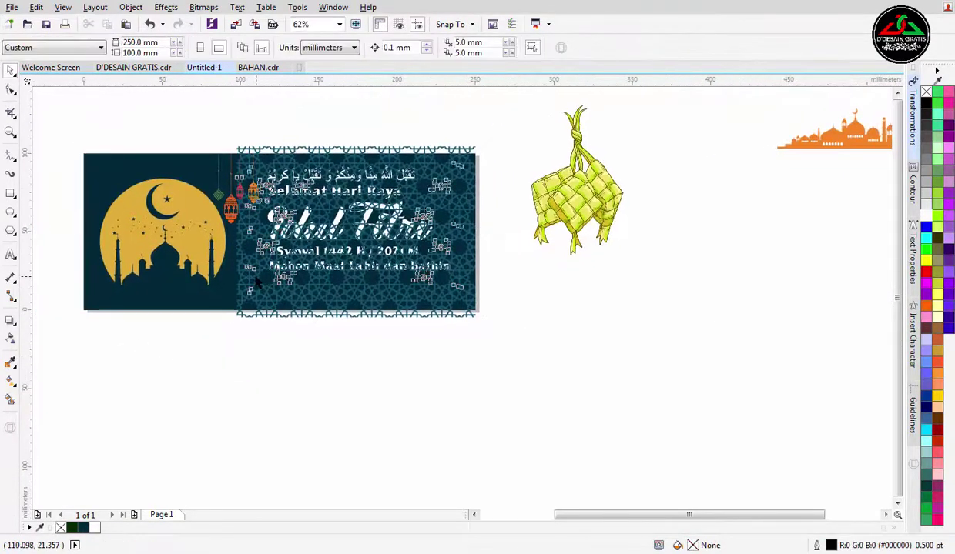
pyautogui.scroll(1, 269, 263)
pyautogui.moveTo(200, 292); pyautogui.dragTo(146, 286)
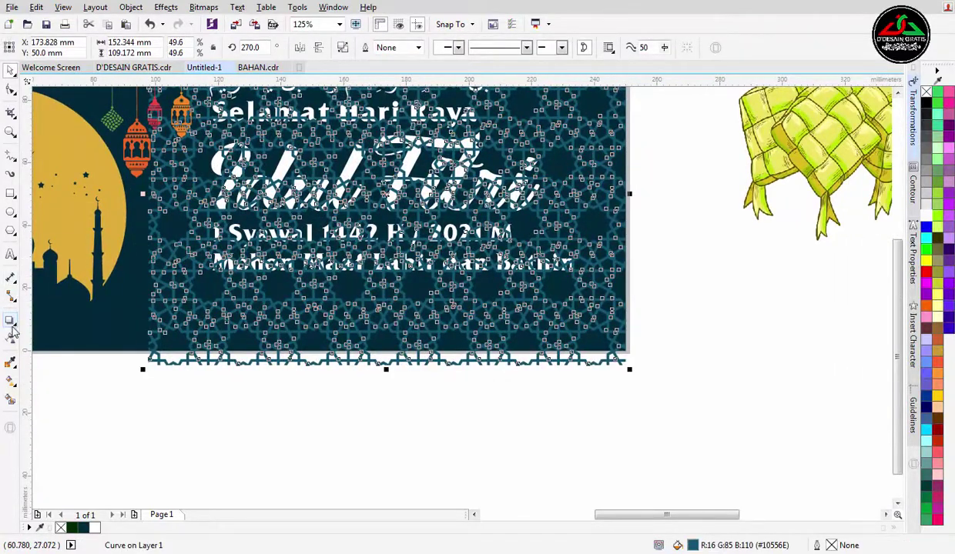
pyautogui.click(11, 340)
pyautogui.click(150, 48)
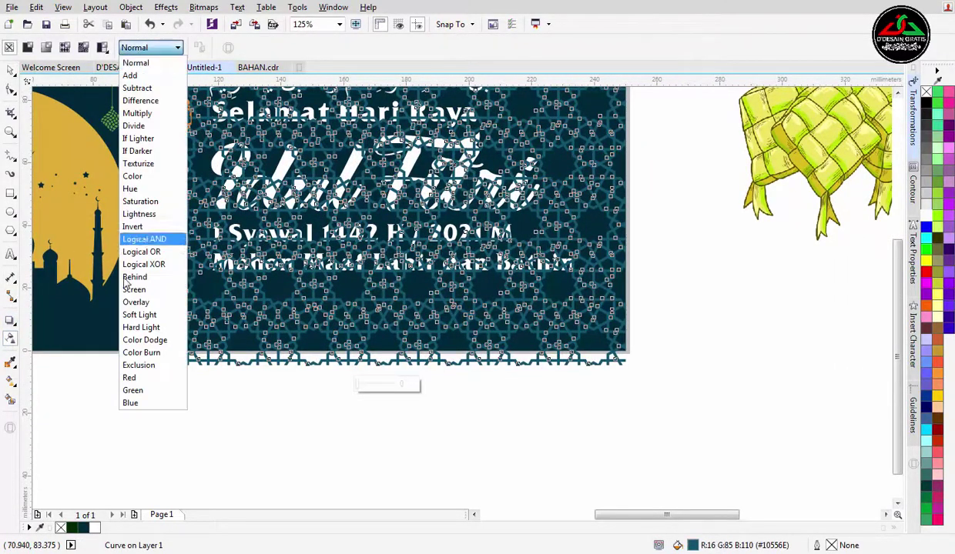
pyautogui.click(137, 312)
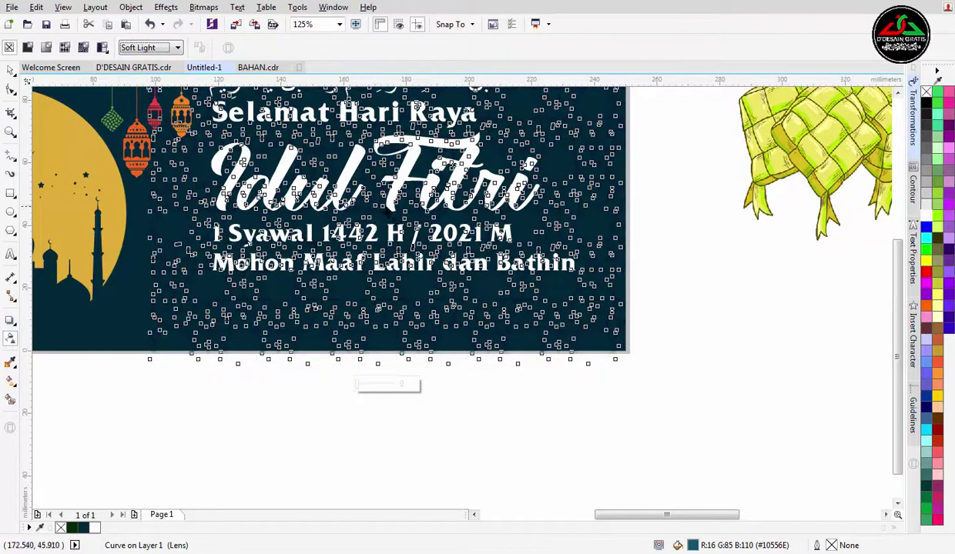
# Apply a horizontal linear gradient transparency to the geometric pattern, fading it out from behind the "Idul Fitri" text towards the pattern's left edge.
pyautogui.moveTo(415, 209); pyautogui.dragTo(153, 208)
pyautogui.click(155, 208)
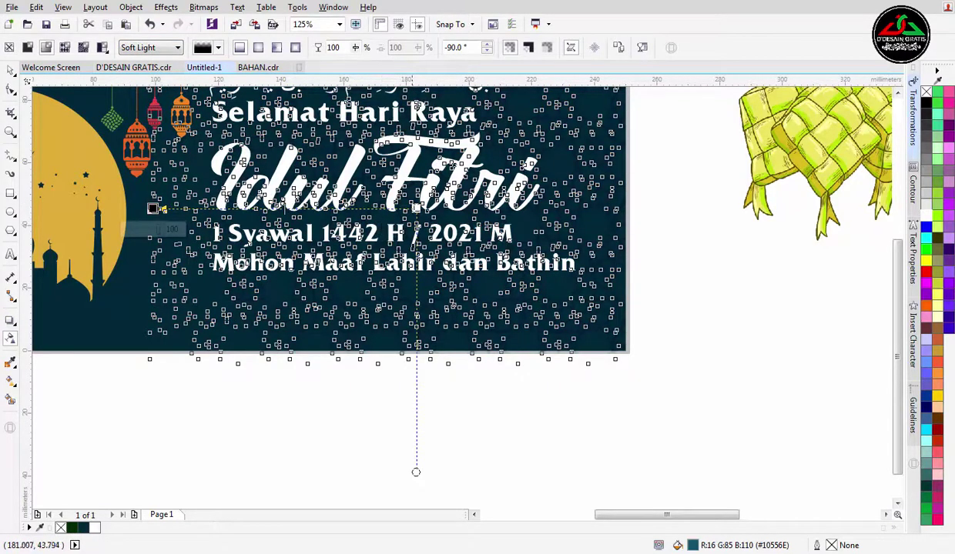
pyautogui.moveTo(416, 209); pyautogui.dragTo(510, 209)
pyautogui.press('space')
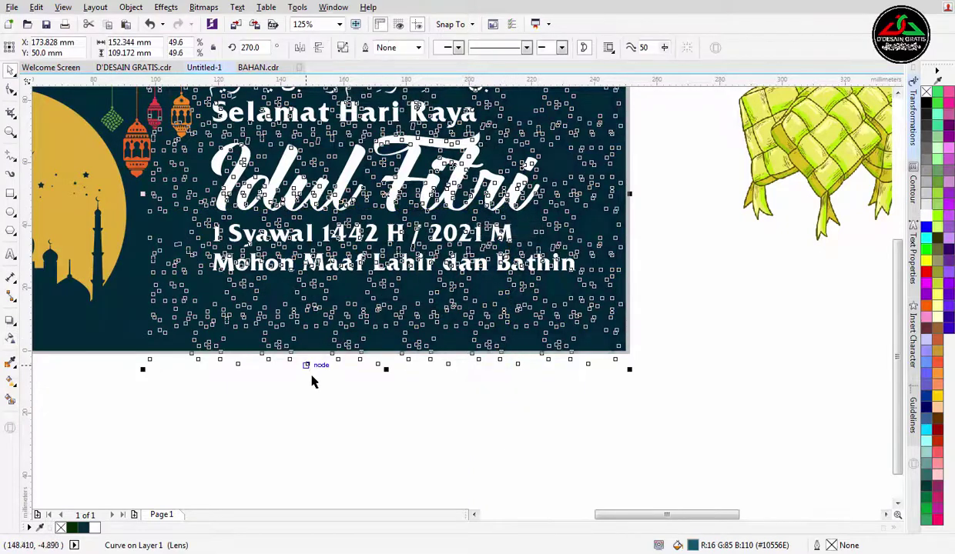
# PowerClip the geometric pattern inside the banner's dark teal background rectangle.
pyautogui.click(296, 293)
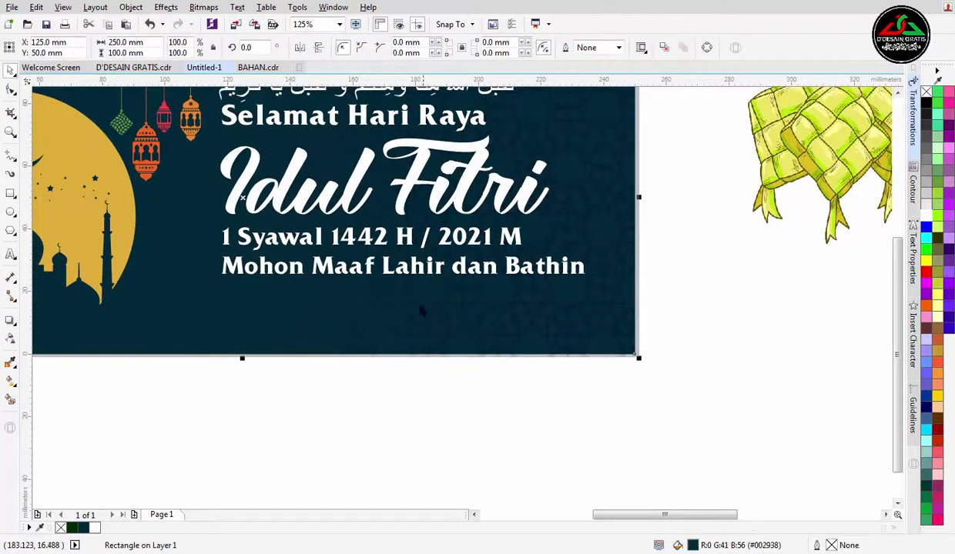
pyautogui.scroll(-1, 412, 325)
pyautogui.click(414, 324)
pyautogui.rightClick(412, 312)
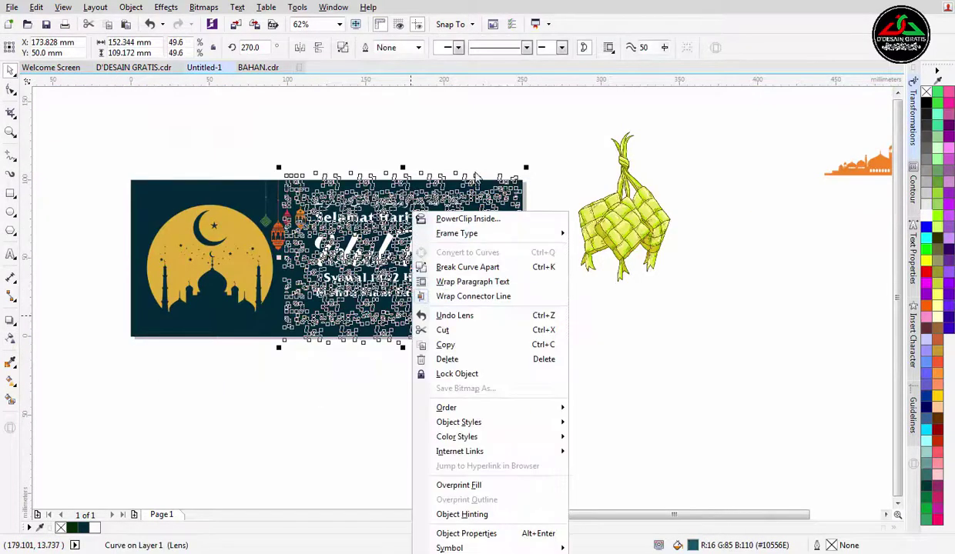
pyautogui.click(468, 220)
pyautogui.click(217, 326)
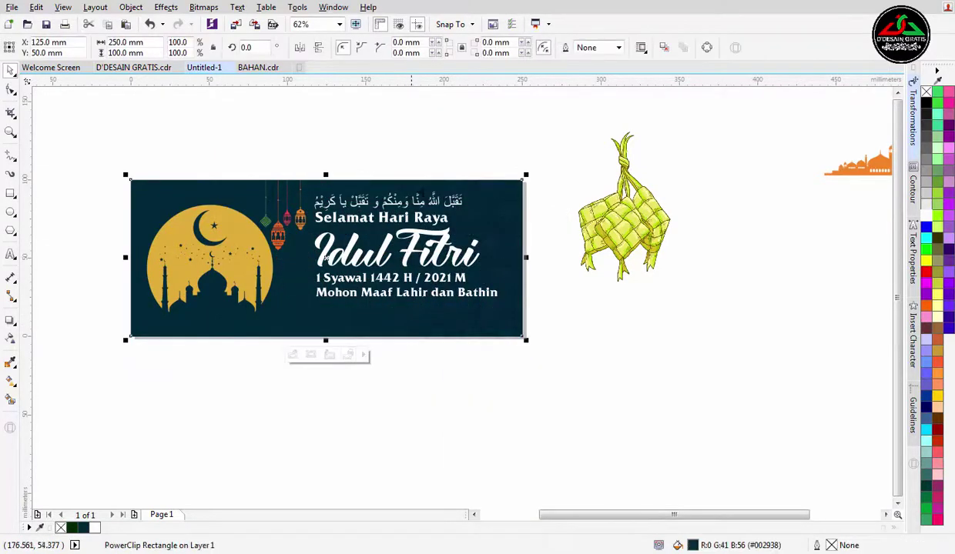
# Place the ketupat picture at the banner's upper-right corner and scale it down to about 44 × 67 mm.
pyautogui.click(434, 144)
pyautogui.click(598, 226)
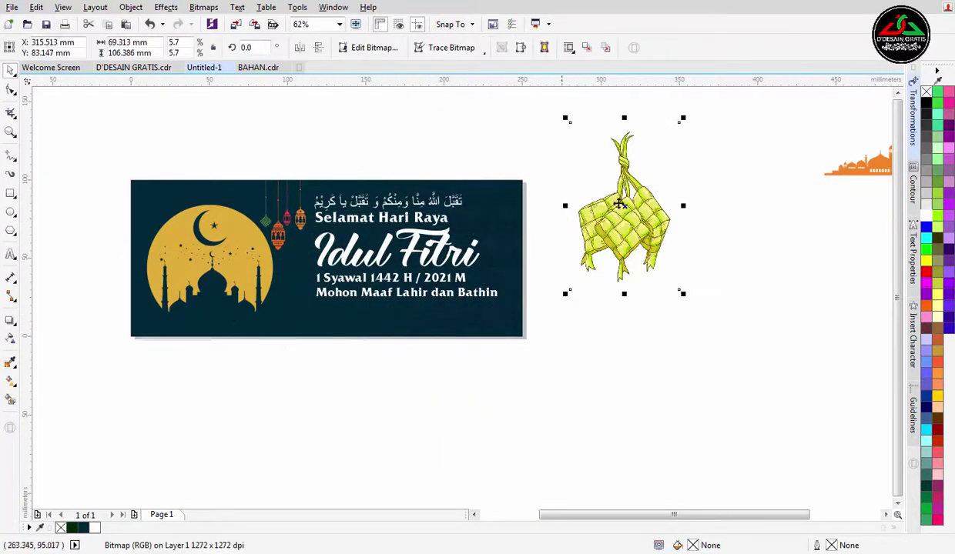
pyautogui.moveTo(619, 204); pyautogui.dragTo(479, 231)
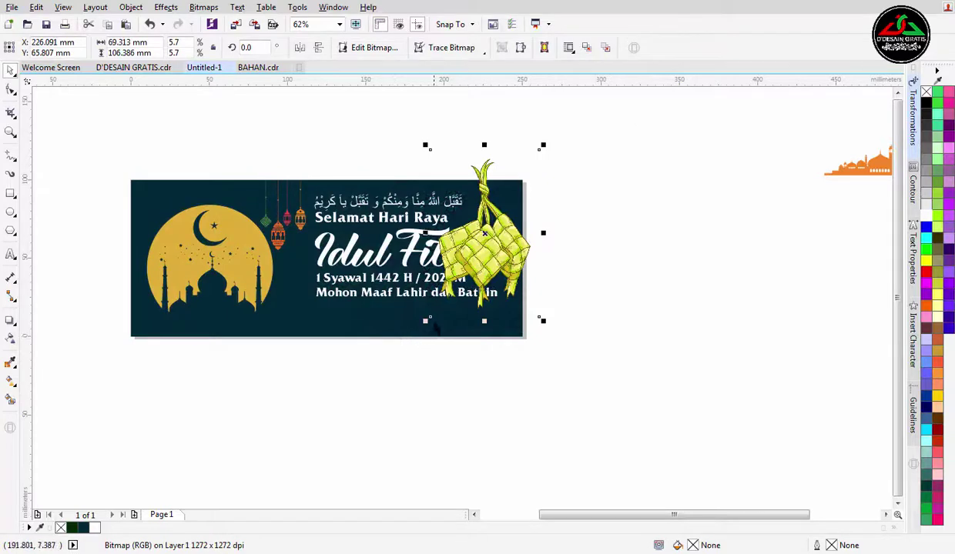
pyautogui.moveTo(428, 319); pyautogui.dragTo(467, 258)
pyautogui.press('F2')
pyautogui.moveTo(384, 116); pyautogui.dragTo(602, 334)
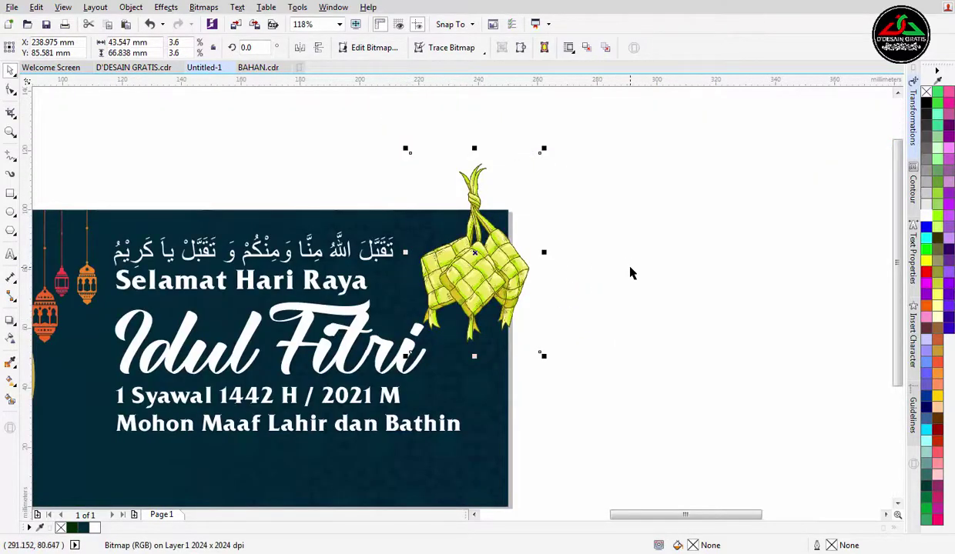
# Move the ketupat down and slightly left onto the banner, and shrink it to about 37 × 57 mm.
pyautogui.moveTo(495, 261); pyautogui.dragTo(480, 302)
pyautogui.scroll(2, 474, 262)
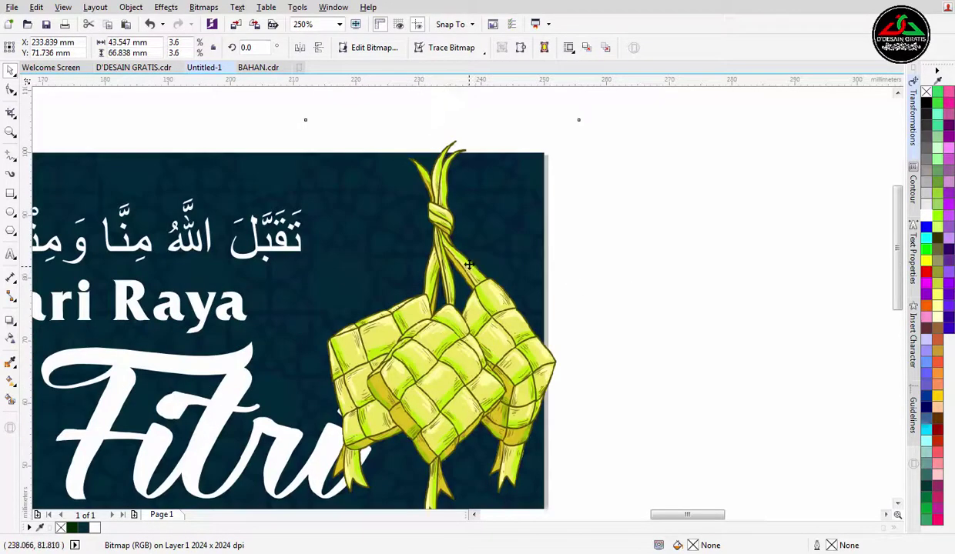
pyautogui.press('Up')
pyautogui.scroll(-2, 571, 403)
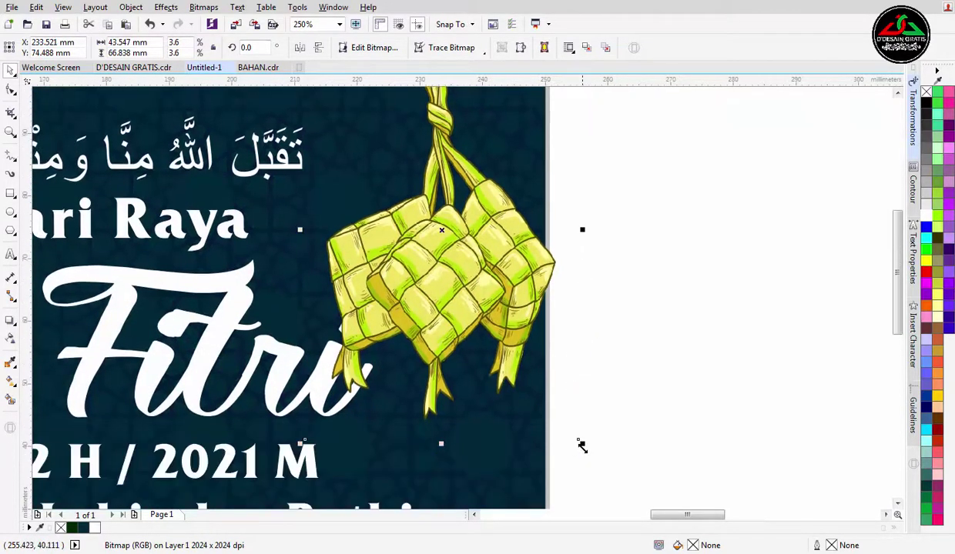
pyautogui.moveTo(581, 445); pyautogui.dragTo(562, 415)
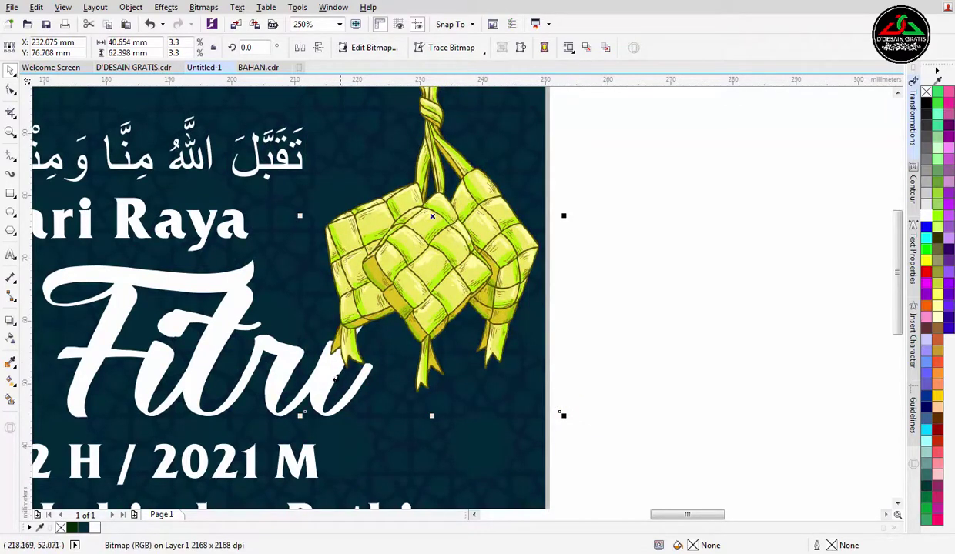
pyautogui.moveTo(301, 416); pyautogui.dragTo(327, 383)
pyautogui.scroll(-2, 376, 334)
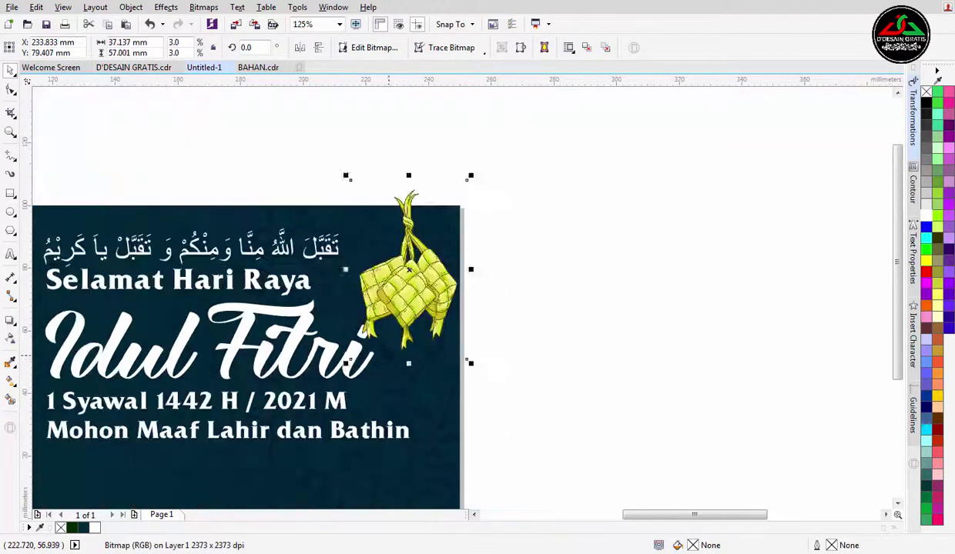
# Shift the ketupat slightly up and left, beside the Arabic calligraphy.
pyautogui.moveTo(408, 311); pyautogui.dragTo(402, 305)
pyautogui.moveTo(353, 363); pyautogui.dragTo(389, 320)
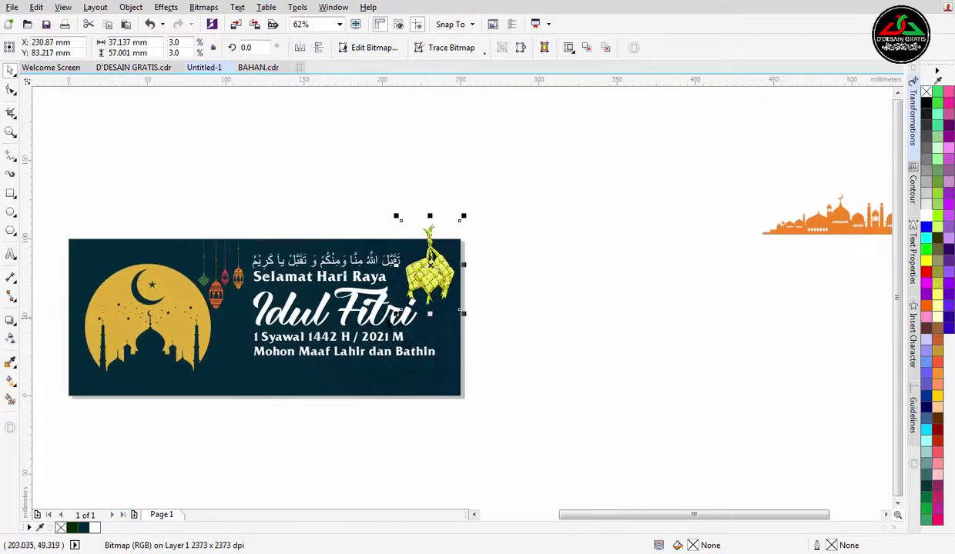
pyautogui.click(387, 316)
pyautogui.scroll(1, 326, 289)
pyautogui.moveTo(349, 278); pyautogui.dragTo(355, 292)
pyautogui.scroll(-1, 368, 276)
pyautogui.click(539, 284)
pyautogui.scroll(2, 487, 290)
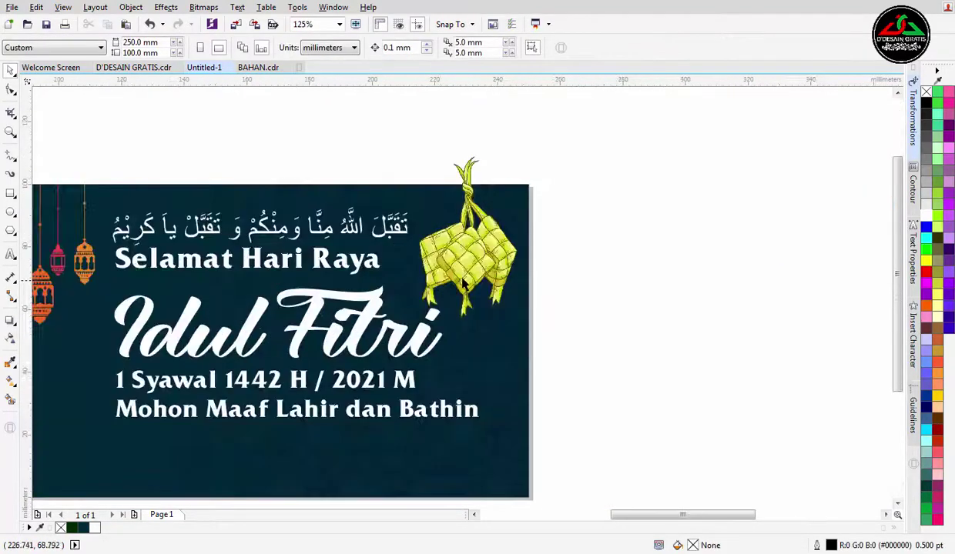
# Resize the ketupat to about 36 × 56 mm and lower it slightly over the banner's top edge.
pyautogui.click(469, 275)
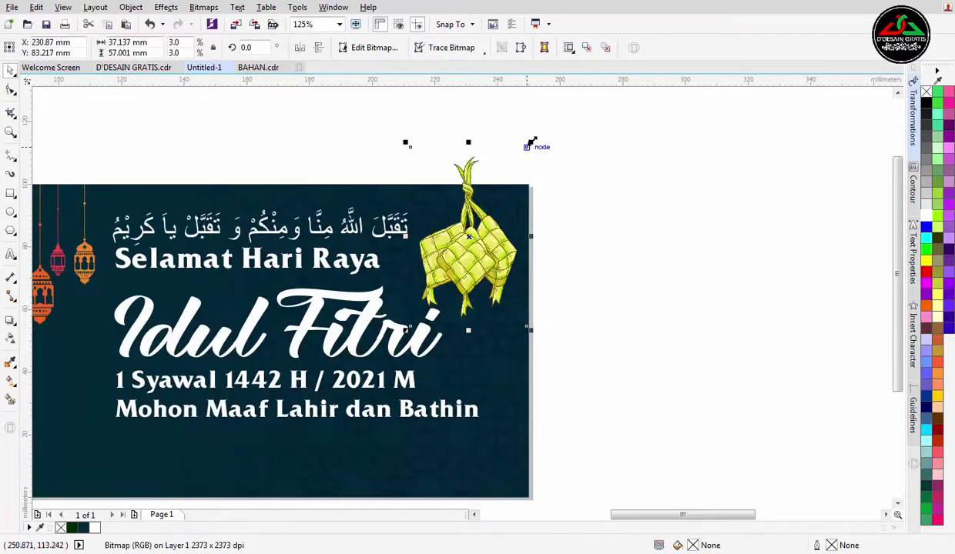
pyautogui.moveTo(530, 143)
pyautogui.mouseDown()
pyautogui.moveTo(545, 147)
pyautogui.moveTo(537, 150)
pyautogui.mouseUp()
pyautogui.moveTo(482, 210); pyautogui.dragTo(485, 216)
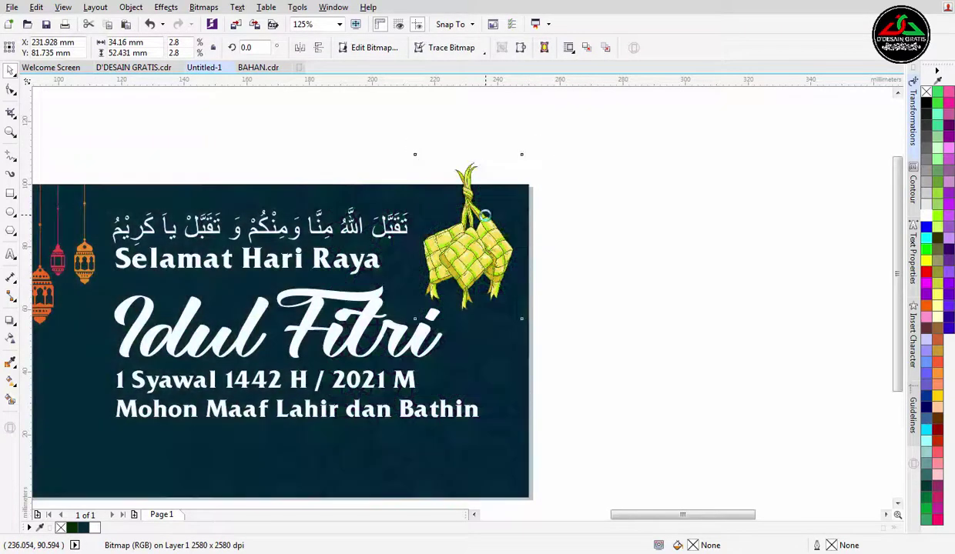
pyautogui.moveTo(478, 251); pyautogui.dragTo(475, 252)
pyautogui.moveTo(546, 318); pyautogui.dragTo(535, 311)
pyautogui.scroll(-1, 547, 312)
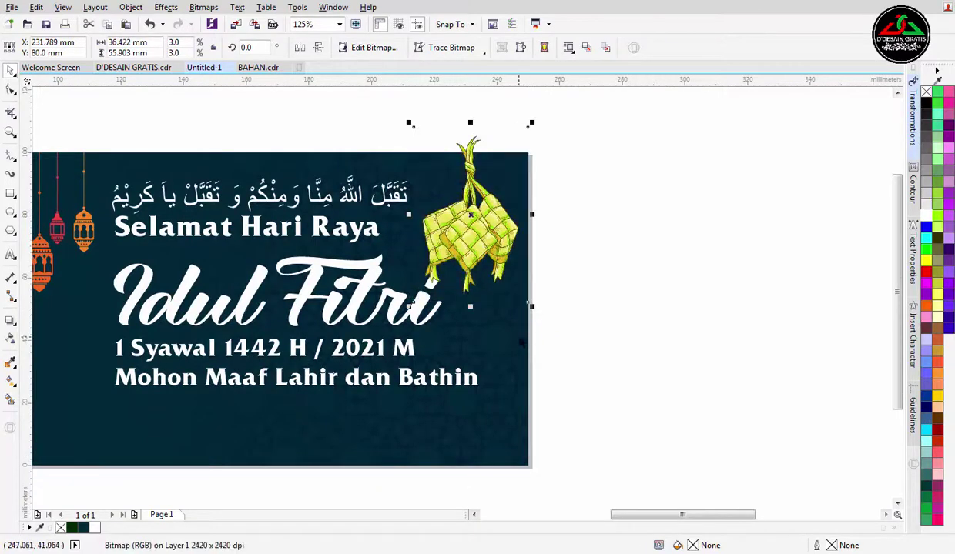
# Move the "1 Syawal 1442 H / 2021 M" and "Mohon Maaf Lahir dan Bathin" lines slightly down from "Idul Fitri".
pyautogui.moveTo(462, 363); pyautogui.dragTo(515, 314)
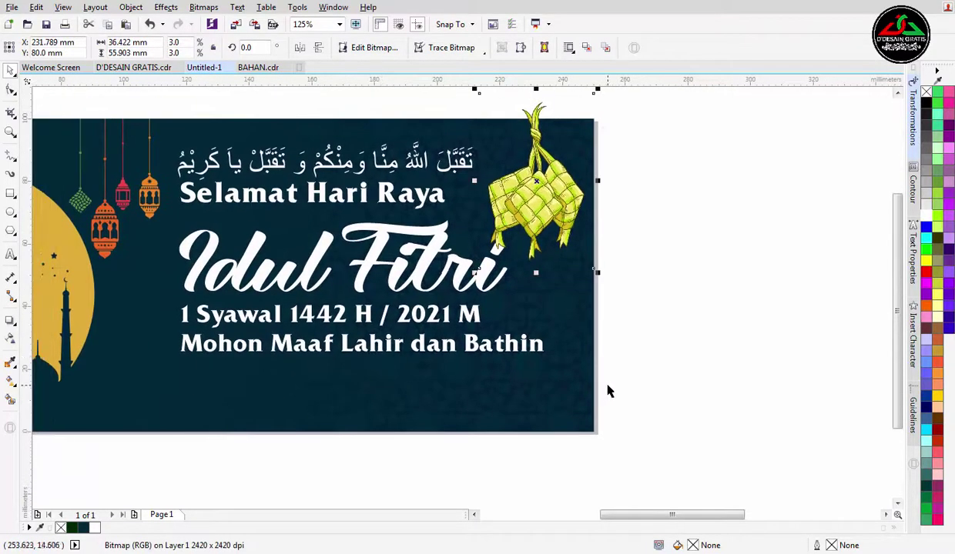
pyautogui.moveTo(608, 387); pyautogui.dragTo(146, 209)
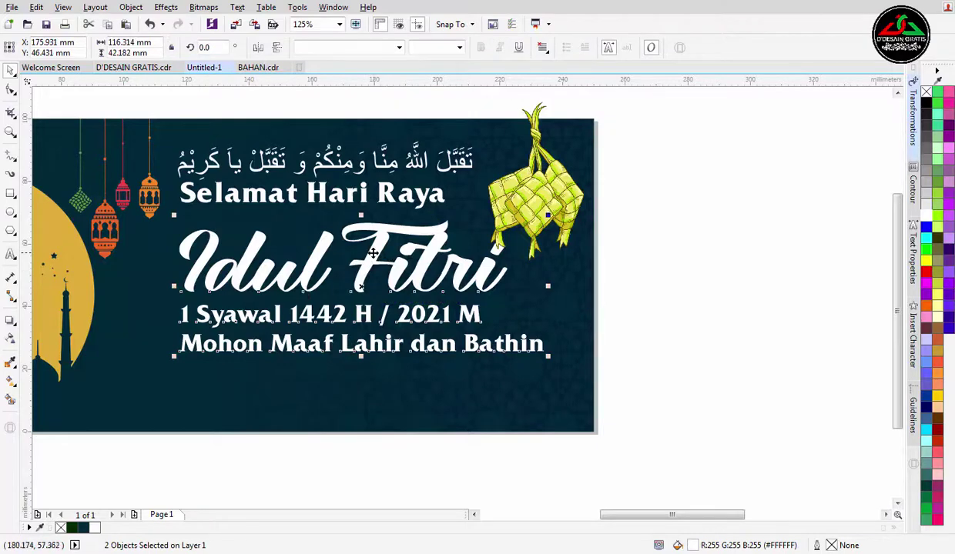
pyautogui.moveTo(373, 252); pyautogui.dragTo(367, 225)
pyautogui.click(368, 235)
pyautogui.click(368, 233)
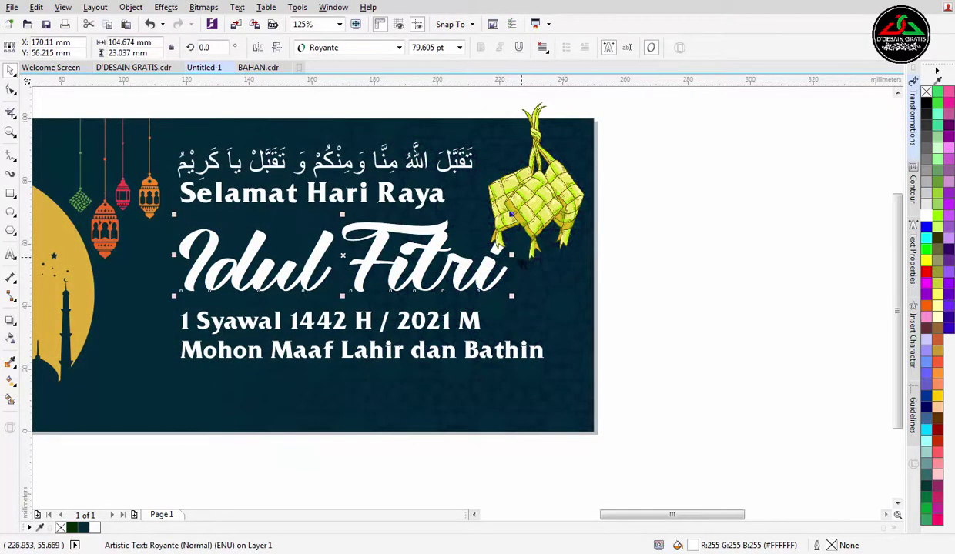
# Narrow and heighten the "Idul Fitri" text to about 96 × 26 mm and nudge it slightly down.
pyautogui.moveTo(512, 255); pyautogui.dragTo(484, 255)
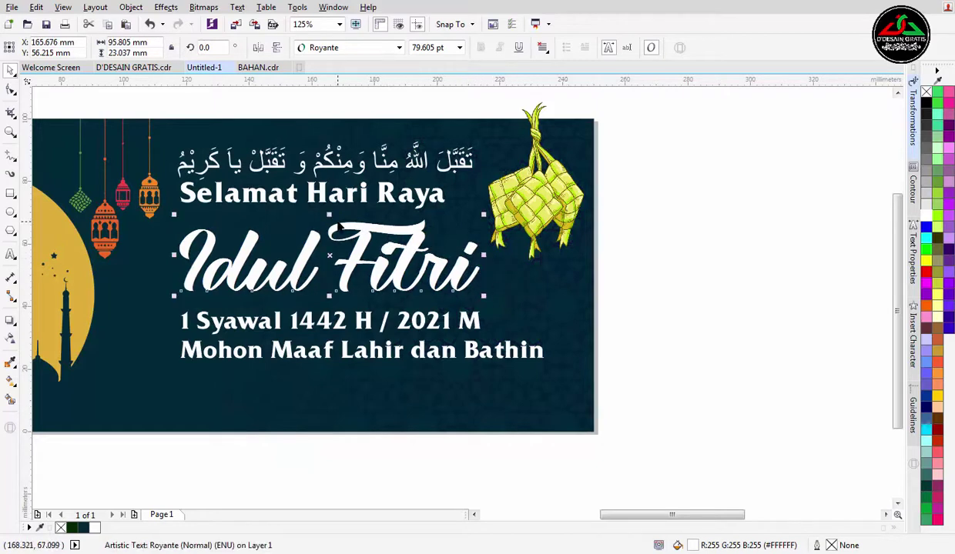
pyautogui.moveTo(329, 213); pyautogui.dragTo(329, 207)
pyautogui.press('Down')
pyautogui.press('Down')
pyautogui.press('Down')
pyautogui.press('Down')
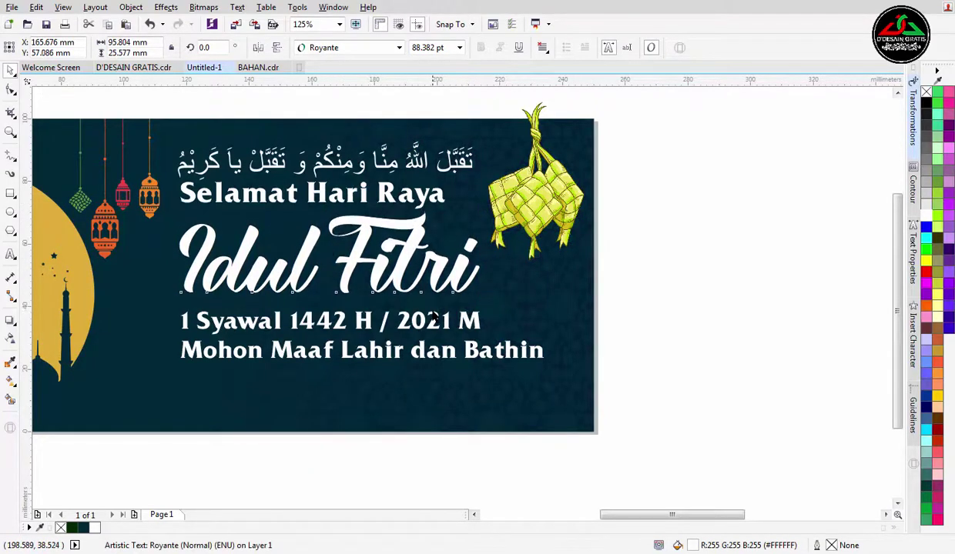
pyautogui.click(646, 221)
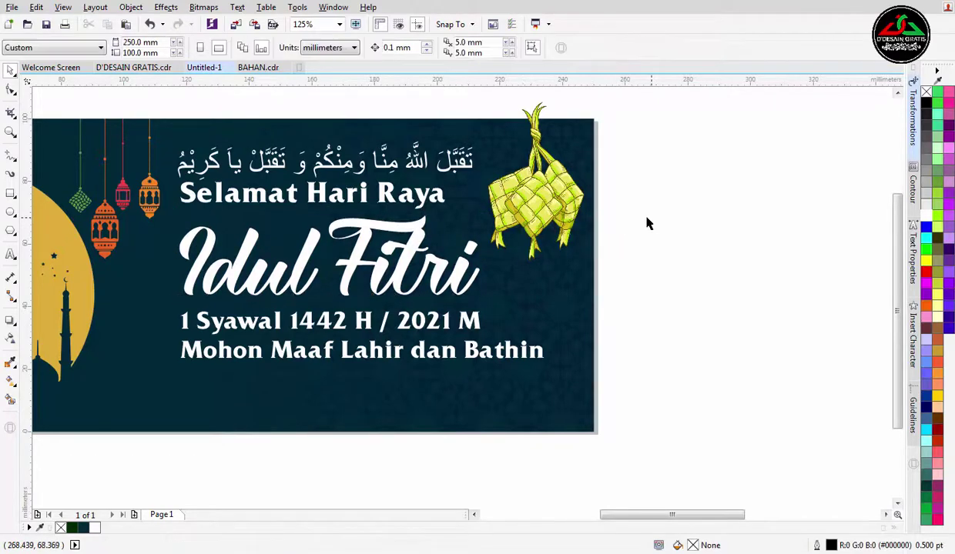
# Fill the "Idul Fitri" text with the gold colour (#E1AE38) sampled from the moon circle.
pyautogui.scroll(-2, 539, 273)
pyautogui.moveTo(505, 294); pyautogui.dragTo(488, 322)
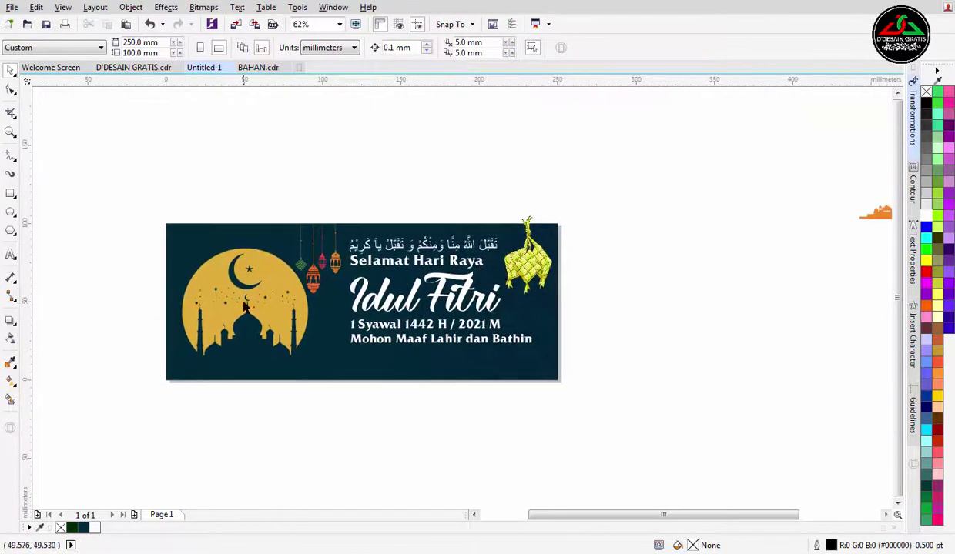
pyautogui.click(10, 365)
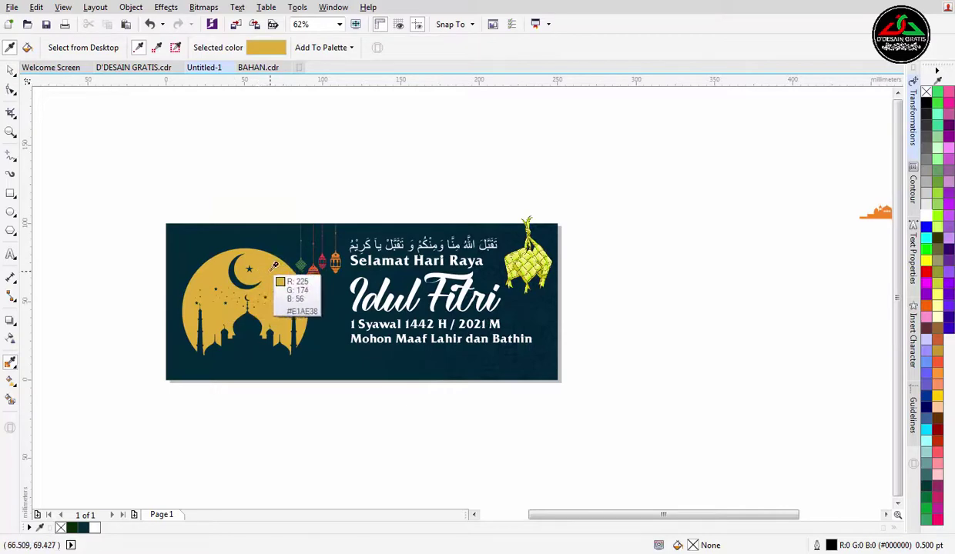
pyautogui.scroll(4, 381, 286)
pyautogui.click(373, 264)
pyautogui.scroll(-1, 375, 263)
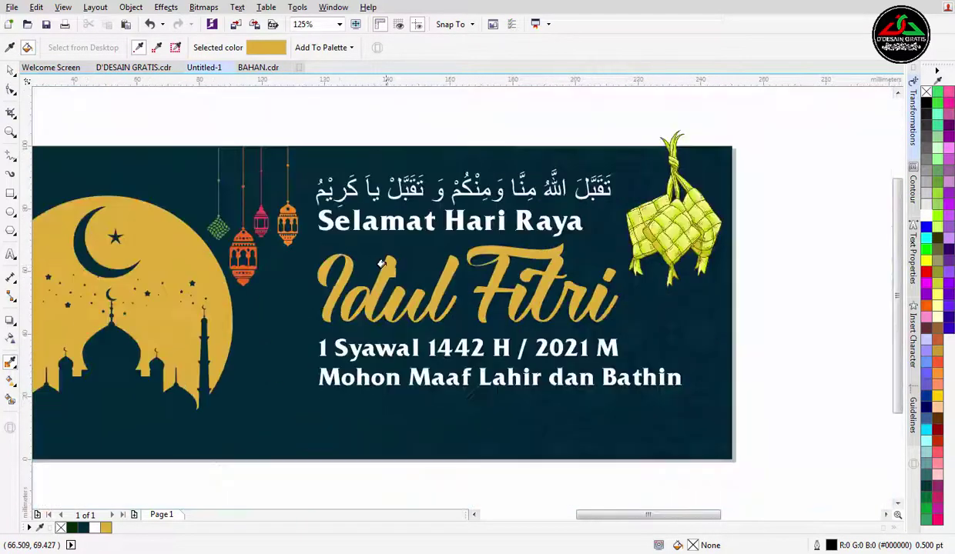
pyautogui.moveTo(384, 262); pyautogui.dragTo(173, 265)
pyautogui.press('space')
# PowerClip the ketupat inside the background rectangle to crop it at the banner's top edge.
pyautogui.moveTo(334, 327); pyautogui.dragTo(383, 297)
pyautogui.scroll(-1, 349, 441)
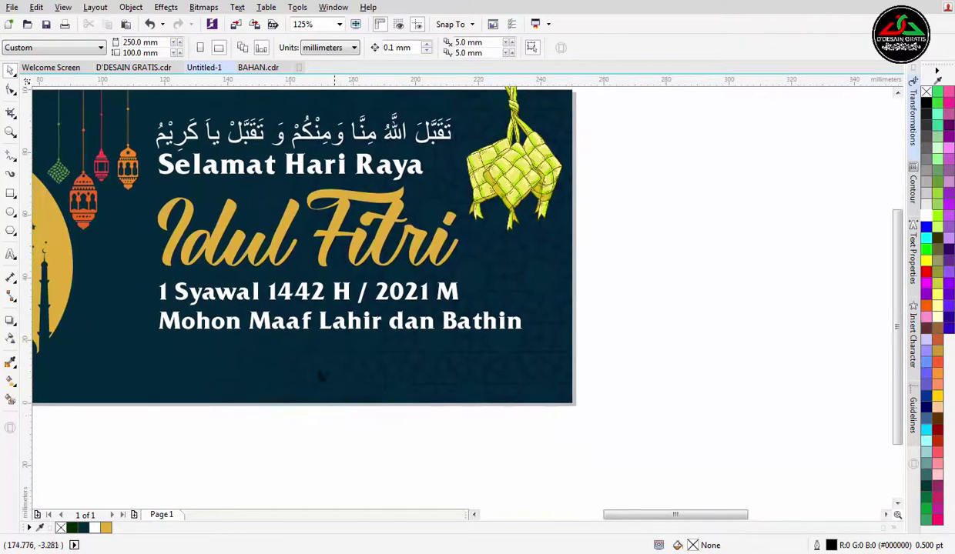
pyautogui.scroll(-2, 219, 191)
pyautogui.click(416, 253)
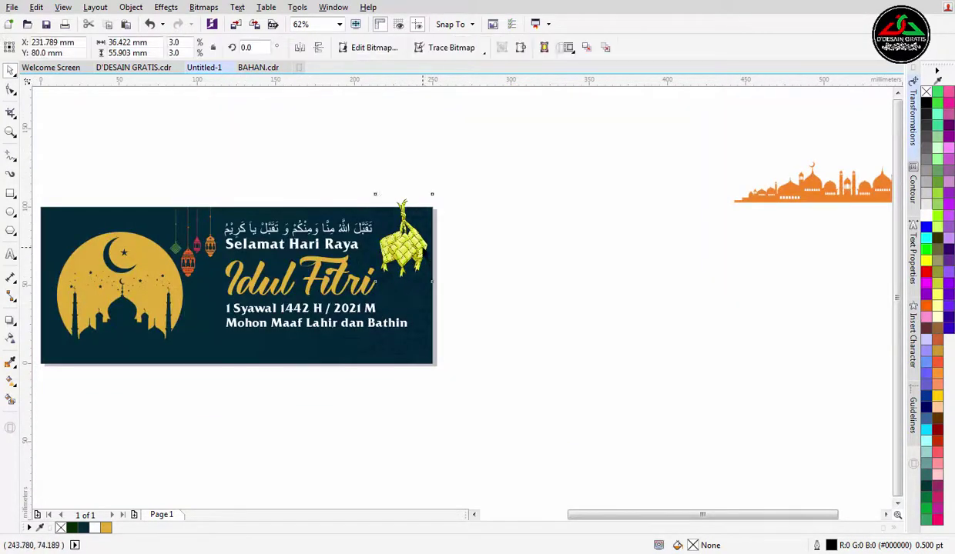
pyautogui.rightClick(423, 247)
pyautogui.click(462, 190)
pyautogui.click(401, 304)
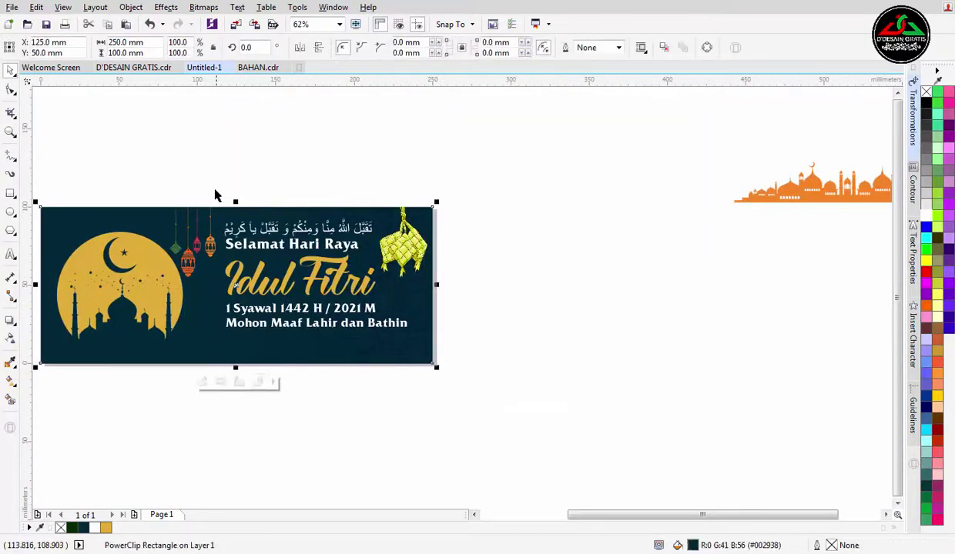
pyautogui.moveTo(214, 177); pyautogui.dragTo(457, 344)
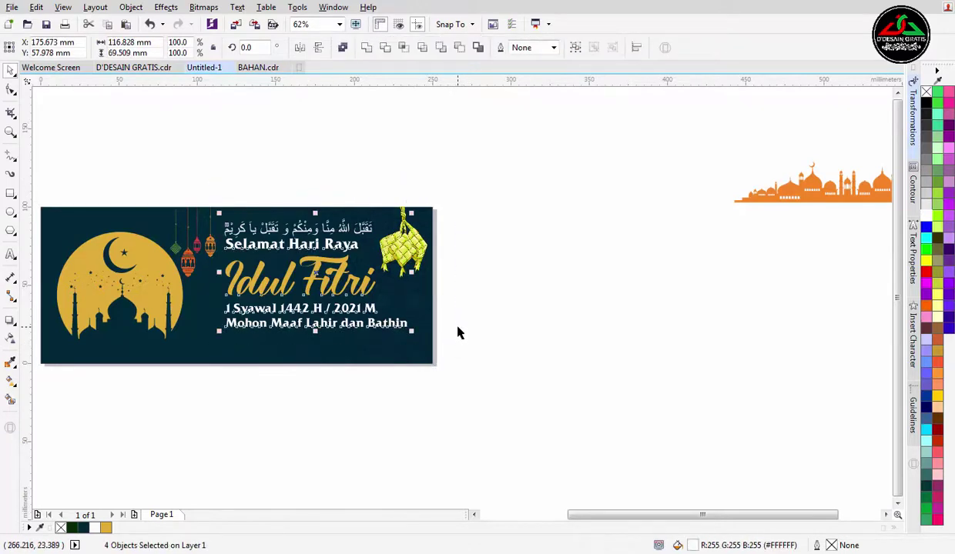
pyautogui.click(386, 194)
pyautogui.moveTo(385, 291); pyautogui.dragTo(403, 264)
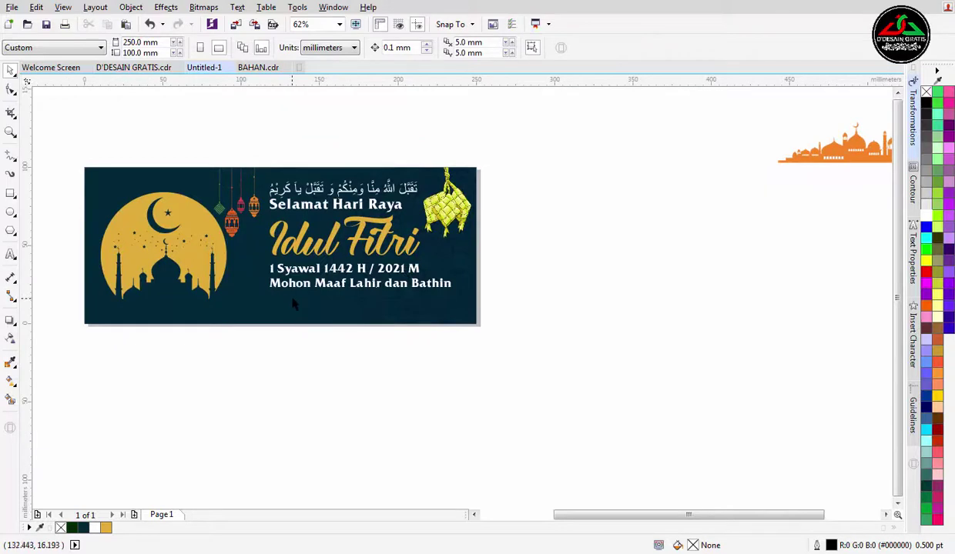
# Create a page-sized rectangle and reduce it to a strip about 14.5 mm high along the banner's bottom edge.
pyautogui.doubleClick(12, 194)
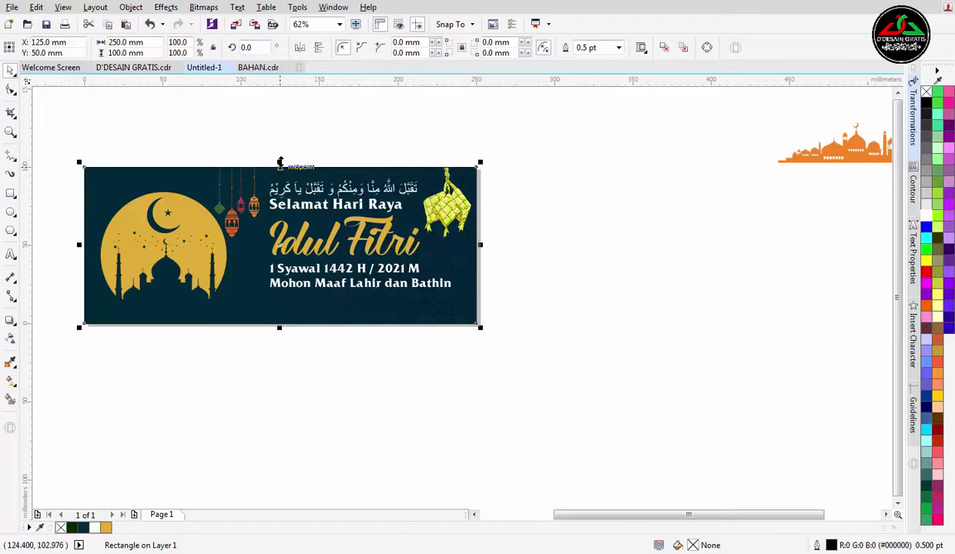
pyautogui.moveTo(280, 164); pyautogui.dragTo(428, 291)
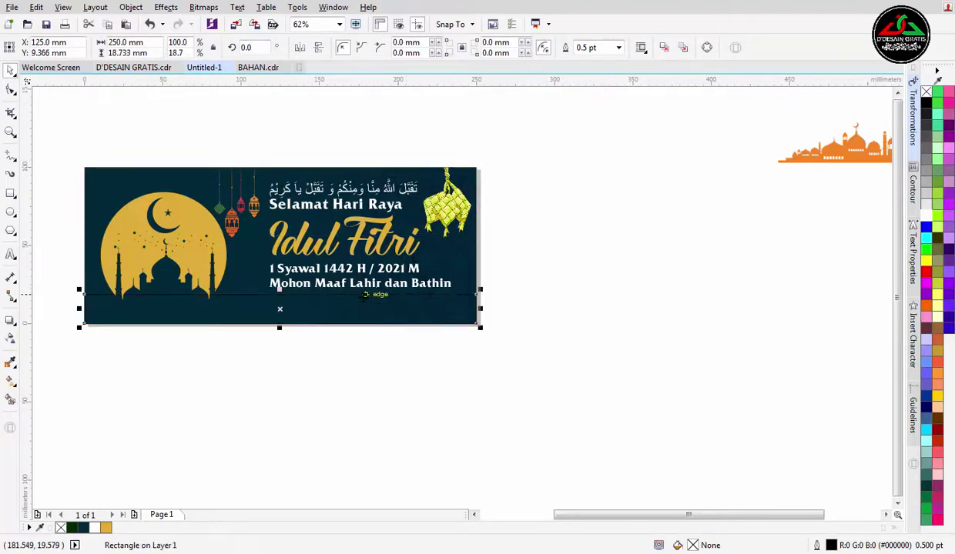
pyautogui.scroll(-1, 354, 289)
pyautogui.scroll(2, 282, 258)
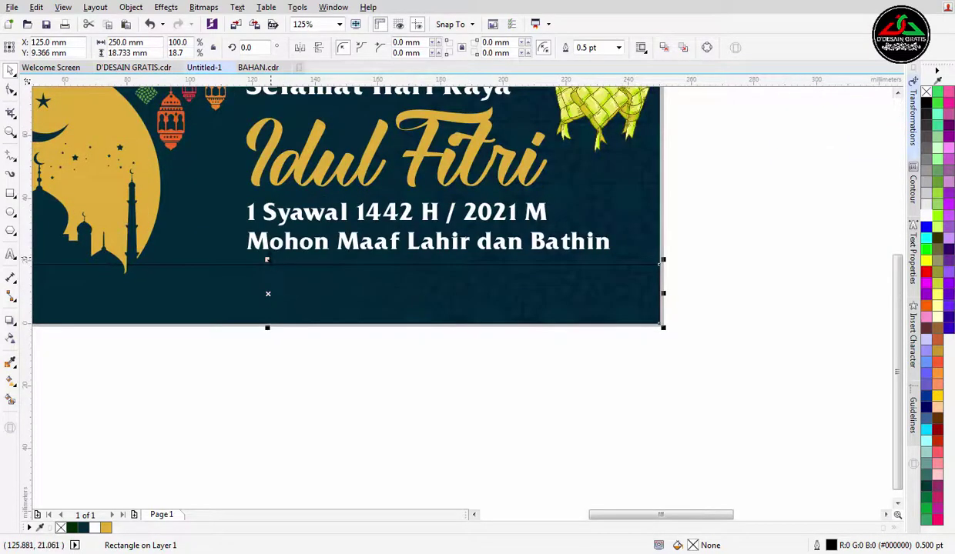
pyautogui.moveTo(266, 260); pyautogui.dragTo(312, 272)
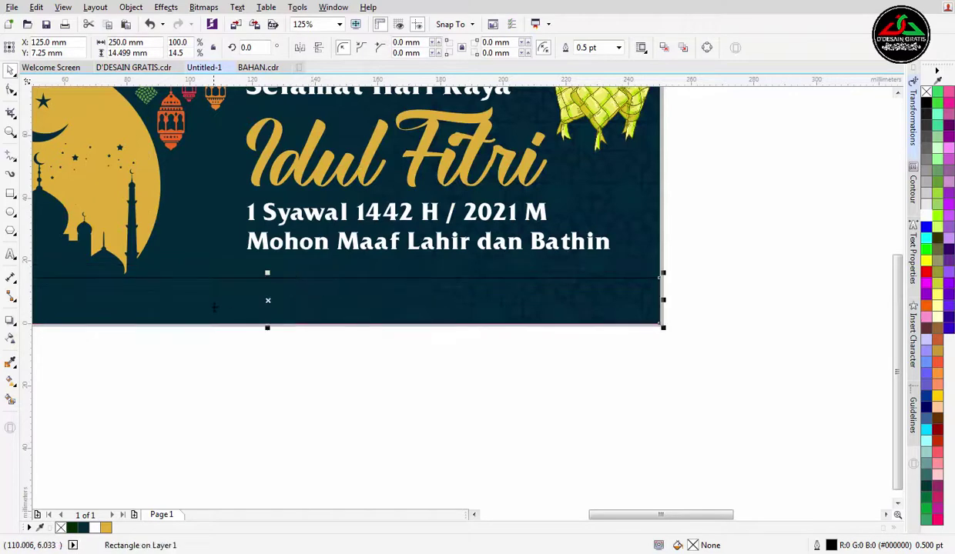
# Convert the bottom strip to curves and lower its top-left node so the top edge slopes up to the right.
pyautogui.hscroll(-3, 375, 286)
pyautogui.click(11, 90)
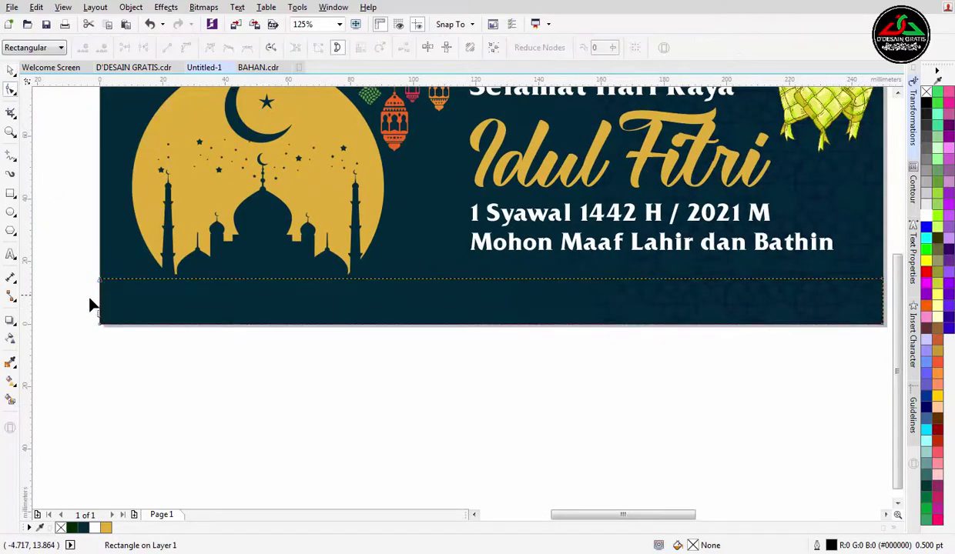
pyautogui.hotkey('ctrl', 'q')
pyautogui.scroll(2, 96, 308)
pyautogui.moveTo(98, 241); pyautogui.dragTo(100, 300)
pyautogui.scroll(-3, 154, 289)
pyautogui.press('space')
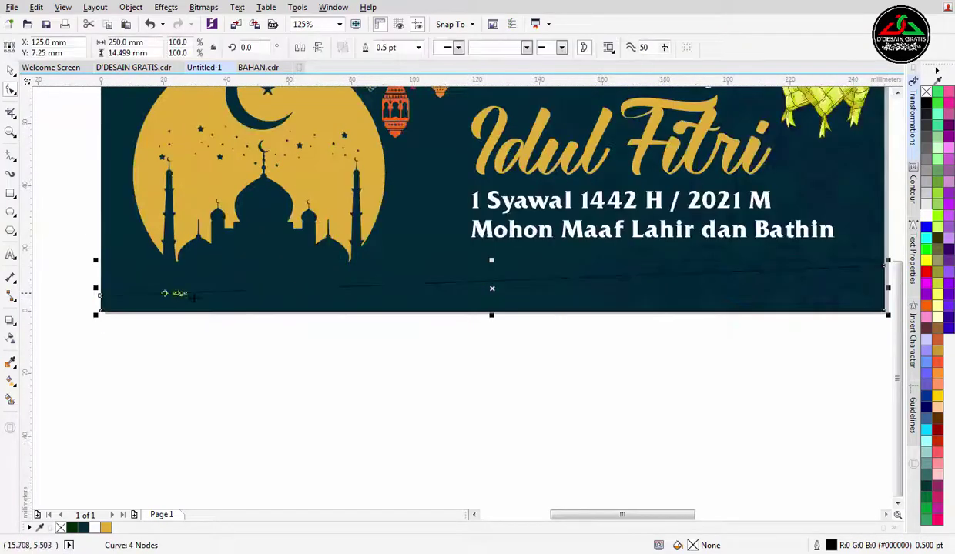
# Fill the sloped strip with dark blue (#0C3D69) and remove its outline.
pyautogui.click(928, 419)
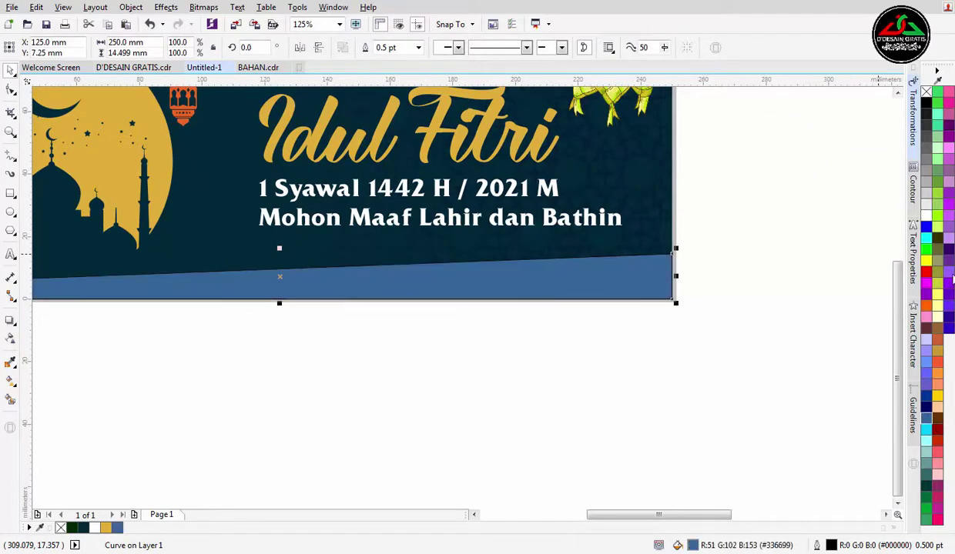
pyautogui.rightClick(926, 92)
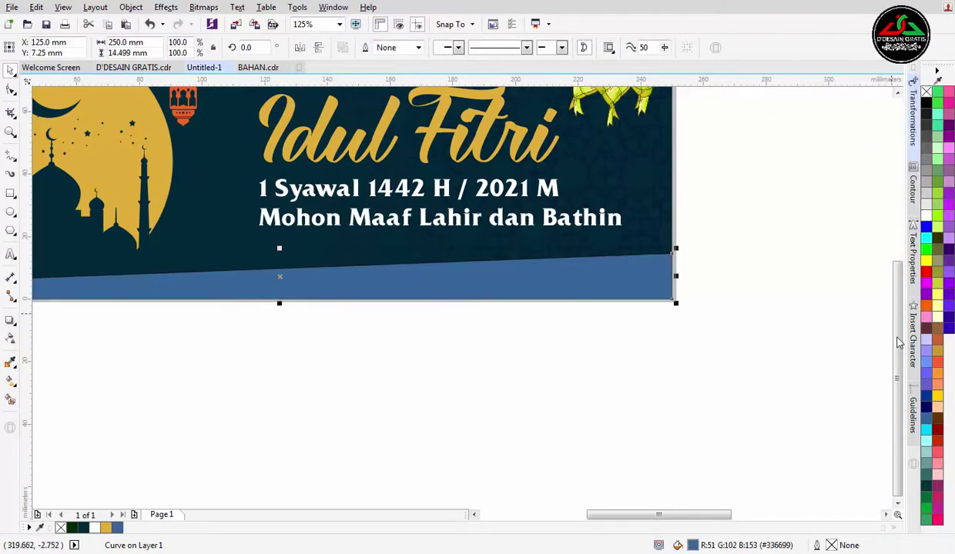
pyautogui.doubleClick(692, 546)
pyautogui.click(587, 244)
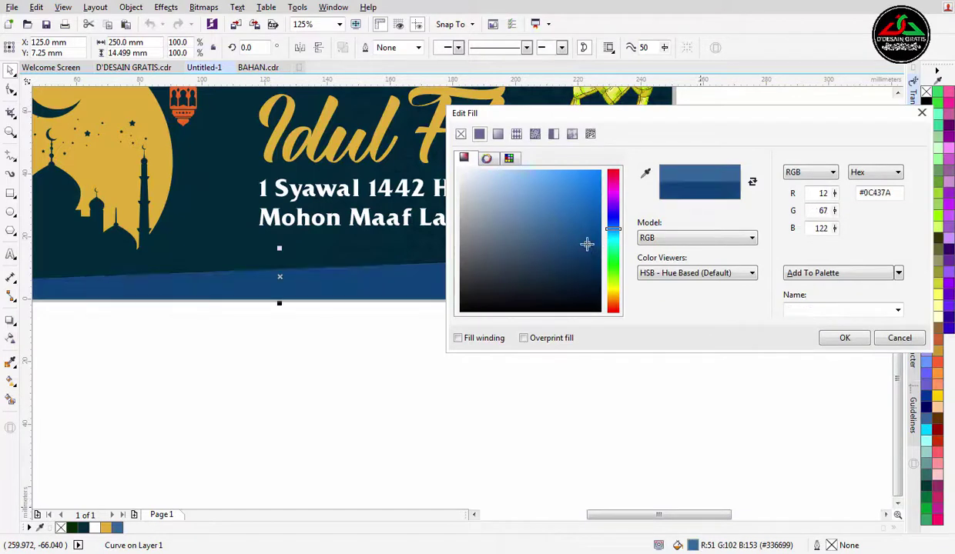
pyautogui.moveTo(613, 228); pyautogui.dragTo(614, 225)
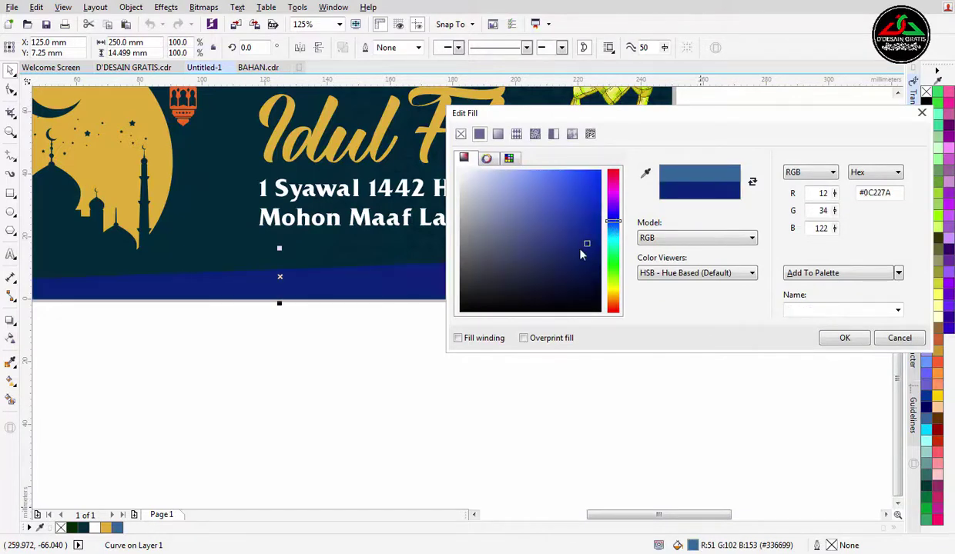
pyautogui.click(575, 255)
pyautogui.click(613, 230)
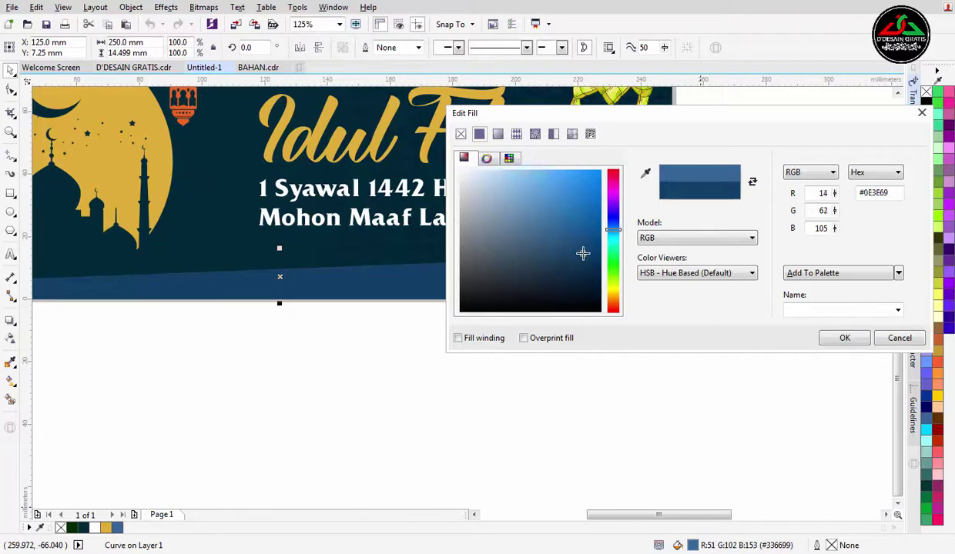
pyautogui.click(585, 254)
pyautogui.click(843, 347)
# Duplicate the sloped strip at a reduced height of about 12.4 mm, aligned to the banner's bottom edge.
pyautogui.hscroll(-2, 369, 324)
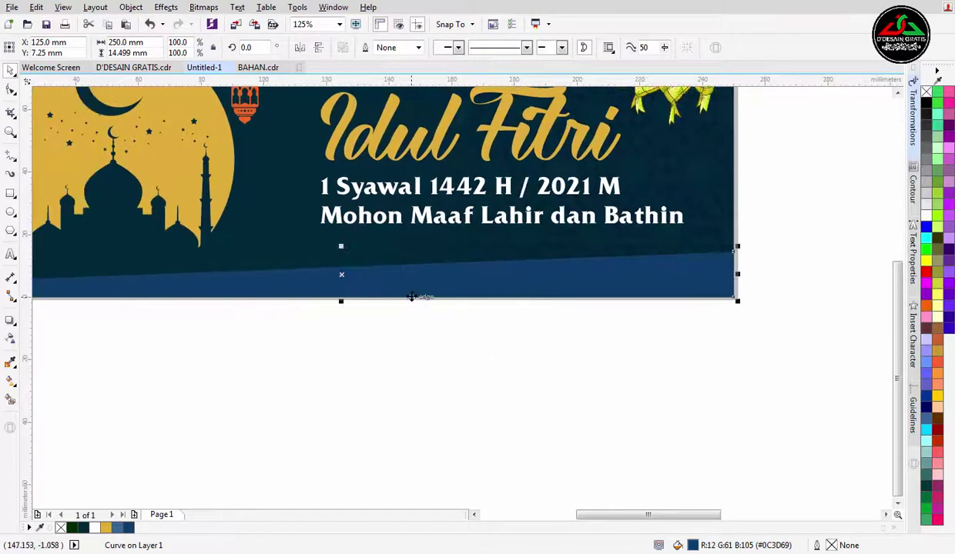
pyautogui.click(304, 306)
pyautogui.scroll(2, 304, 305)
pyautogui.click(355, 246)
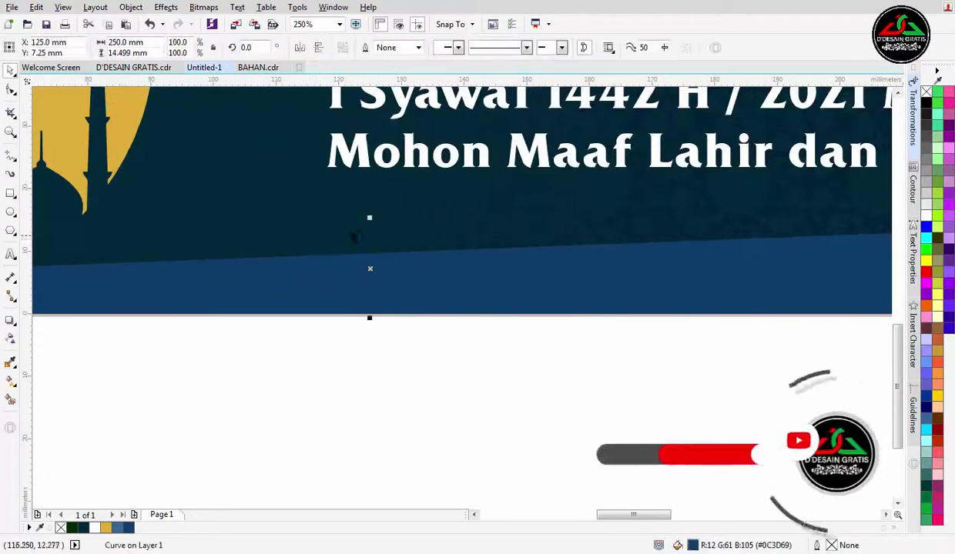
pyautogui.moveTo(386, 217); pyautogui.dragTo(410, 229)
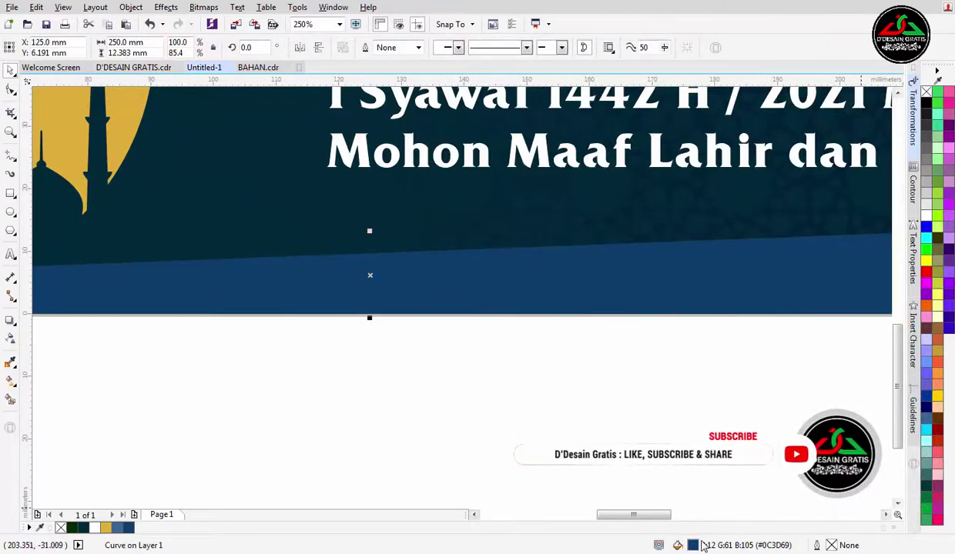
# Fill the shorter strip with a lighter blue (#1F496E).
pyautogui.doubleClick(693, 545)
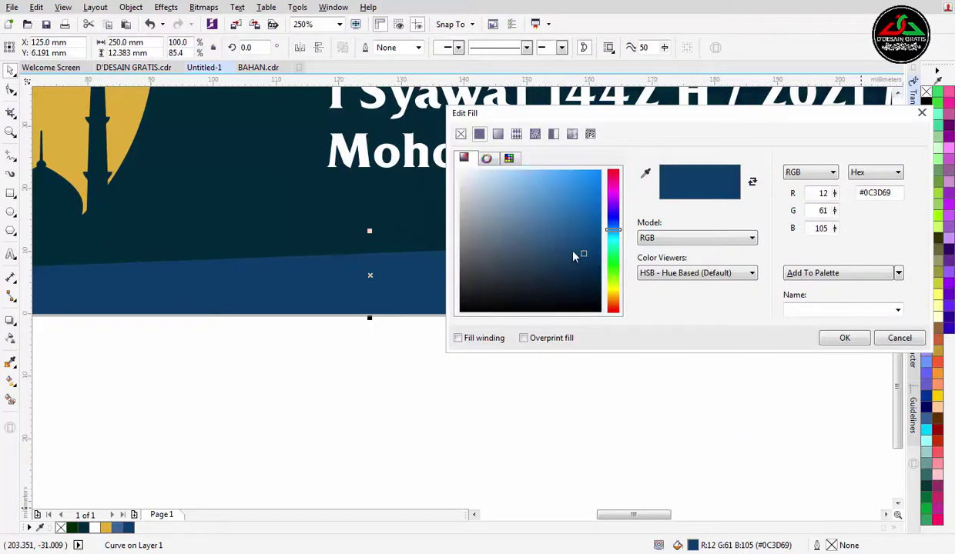
pyautogui.click(567, 250)
pyautogui.moveTo(567, 249); pyautogui.dragTo(561, 251)
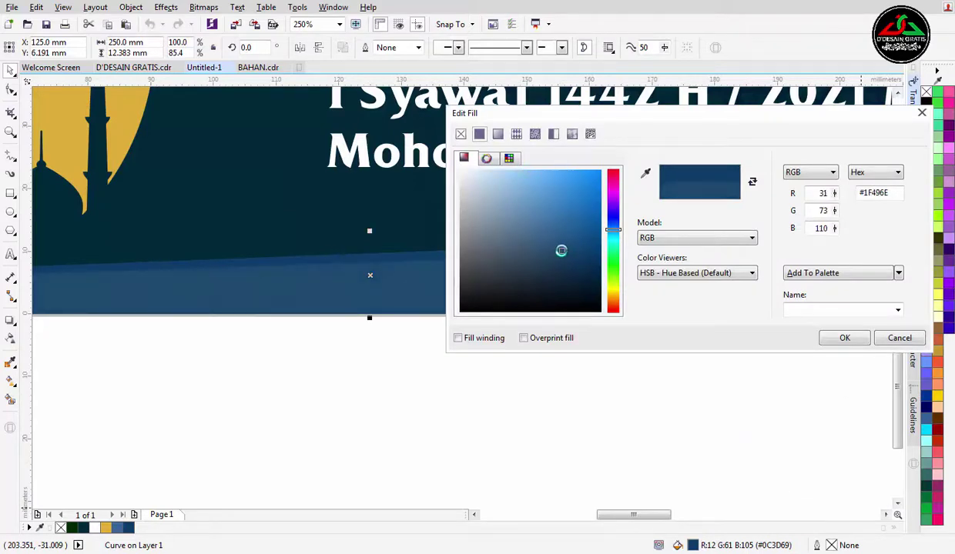
pyautogui.click(844, 339)
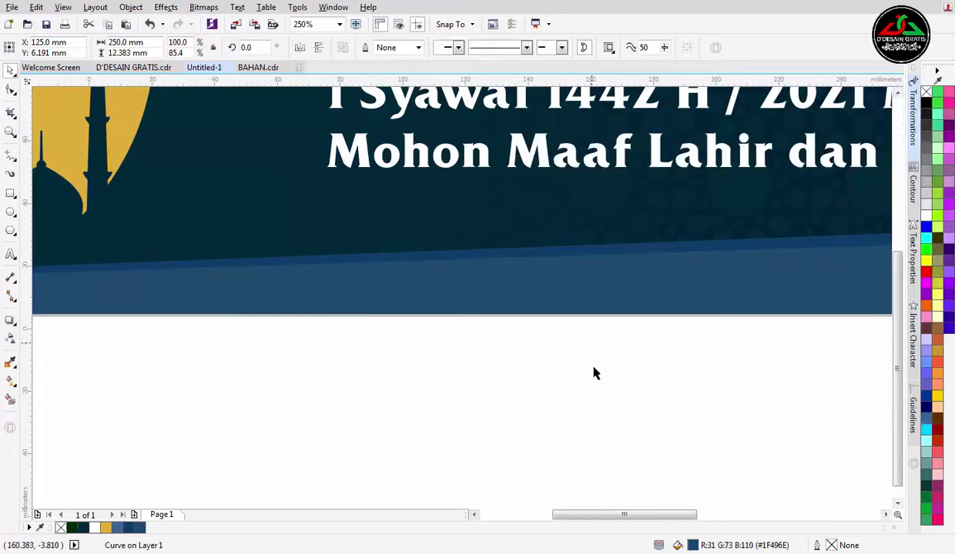
pyautogui.scroll(-2, 597, 379)
pyautogui.moveTo(611, 385); pyautogui.dragTo(513, 380)
pyautogui.click(530, 379)
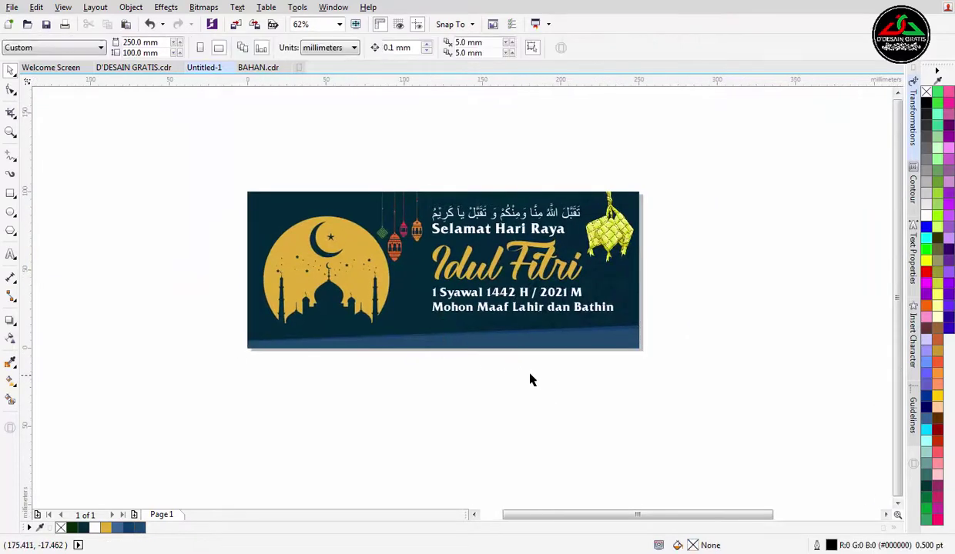
# Bring the orange mosque silhouette onto the banner's lower right and scale it to about 129 × 26 mm.
pyautogui.scroll(1, 556, 379)
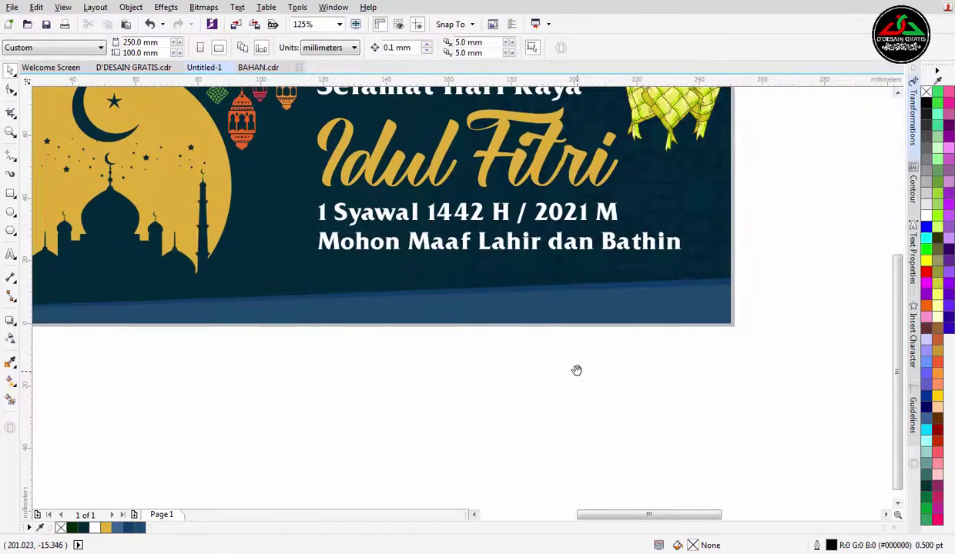
pyautogui.scroll(-1, 576, 371)
pyautogui.moveTo(589, 392); pyautogui.dragTo(409, 396)
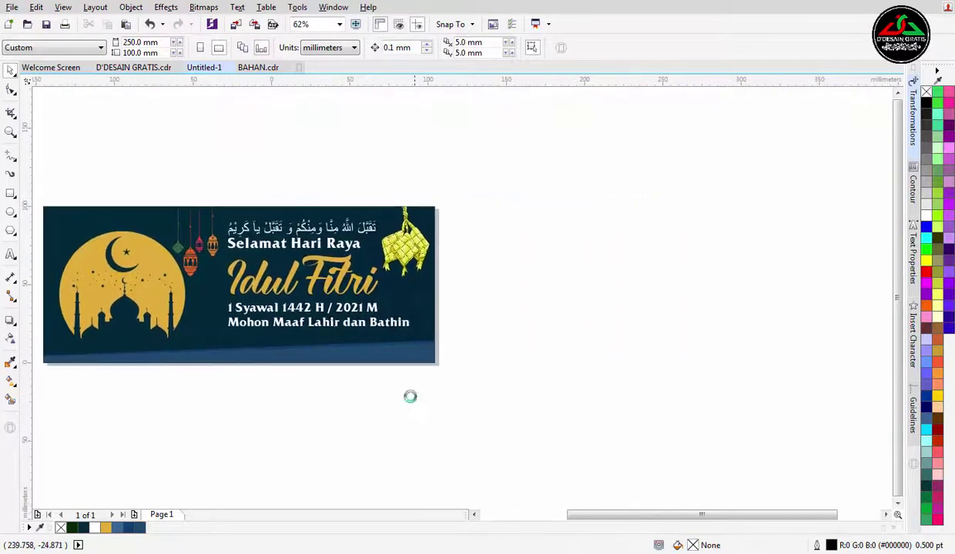
pyautogui.scroll(-1, 454, 388)
pyautogui.moveTo(671, 291); pyautogui.dragTo(414, 360)
pyautogui.press('F2')
pyautogui.moveTo(307, 341); pyautogui.dragTo(101, 426)
# Fill the mosque silhouette with dark blue (#0C3D69) and align it to the background's right edge.
pyautogui.click(129, 528)
pyautogui.moveTo(526, 276); pyautogui.dragTo(532, 276)
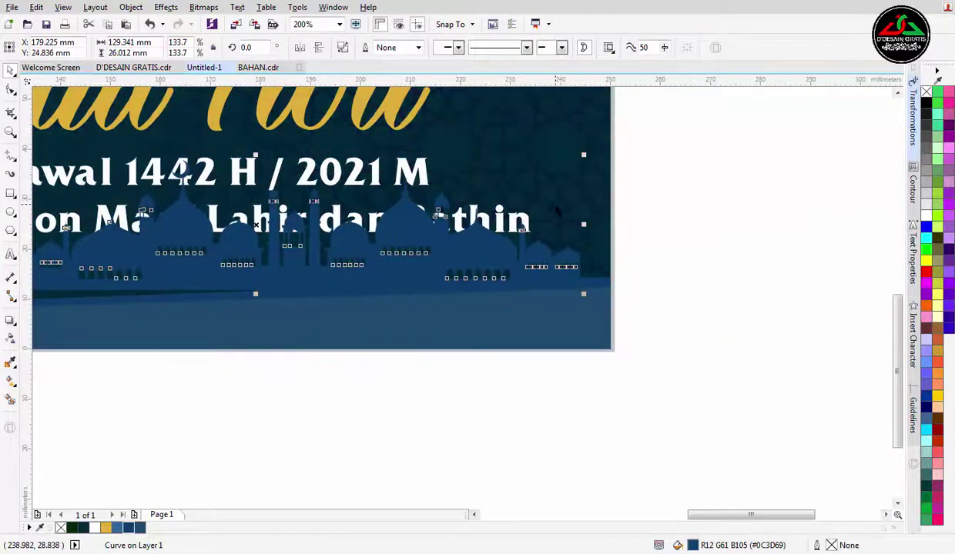
pyautogui.keyDown('shift'); pyautogui.click(539, 202); pyautogui.keyUp('shift')
pyautogui.press('r')
pyautogui.click(633, 226)
# Lower the mosque silhouette onto the sloped strips and place it behind the greeting text.
pyautogui.moveTo(355, 285); pyautogui.dragTo(572, 312)
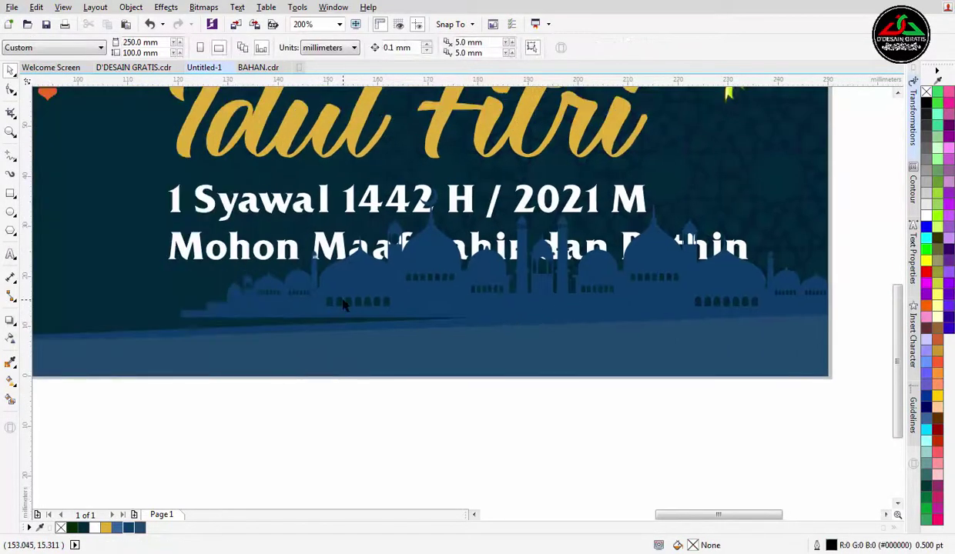
pyautogui.moveTo(346, 300); pyautogui.dragTo(345, 317)
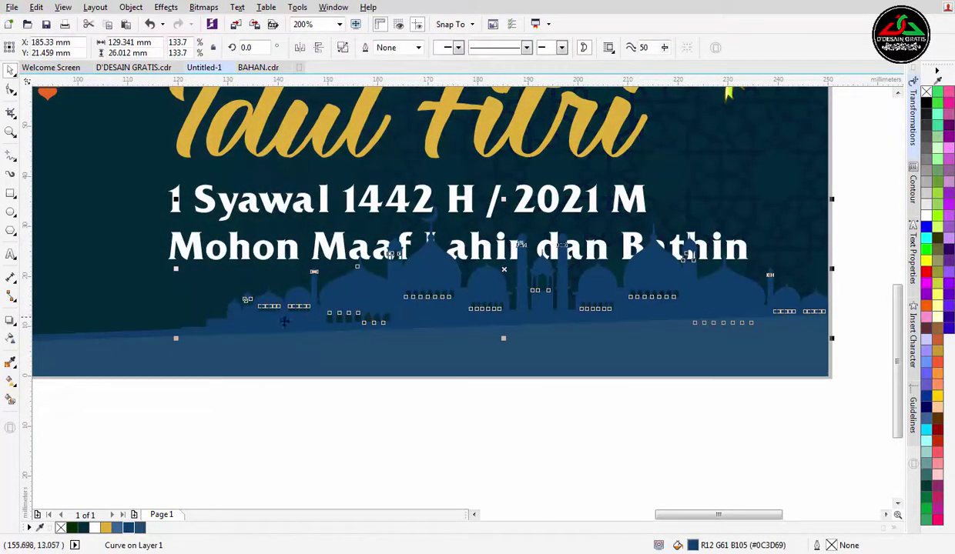
pyautogui.moveTo(233, 328); pyautogui.dragTo(238, 328)
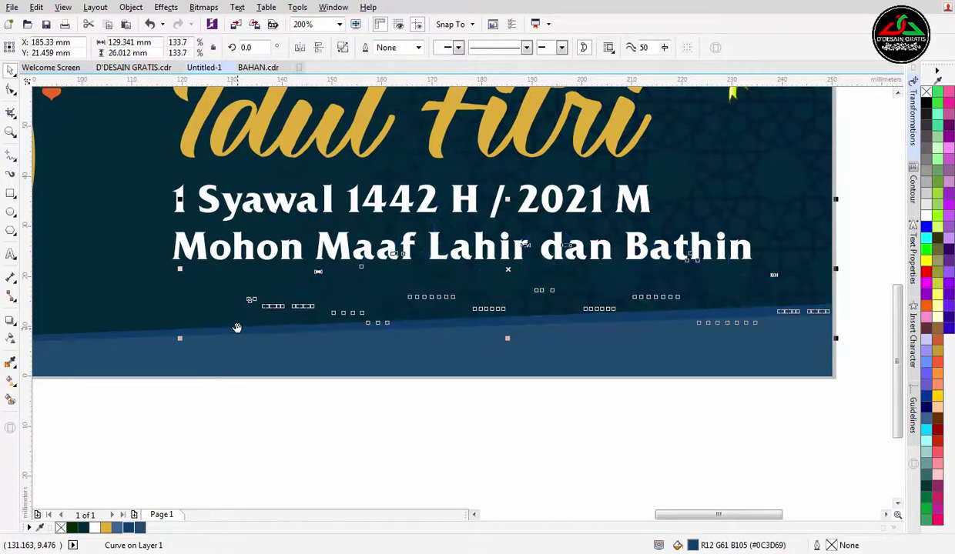
# Scale the mosque silhouette down to about 124 × 25 mm, keeping its right side at the banner's edge.
pyautogui.scroll(-1, 275, 377)
pyautogui.moveTo(335, 397); pyautogui.dragTo(386, 397)
pyautogui.scroll(1, 290, 318)
pyautogui.moveTo(262, 257); pyautogui.dragTo(287, 260)
pyautogui.scroll(-3, 287, 259)
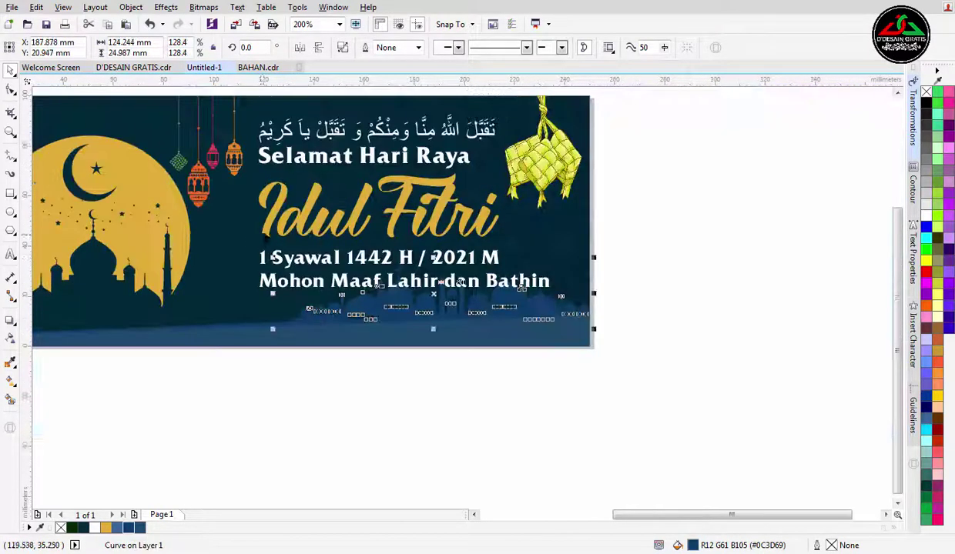
pyautogui.scroll(2, 350, 388)
pyautogui.click(319, 397)
pyautogui.scroll(-1, 405, 388)
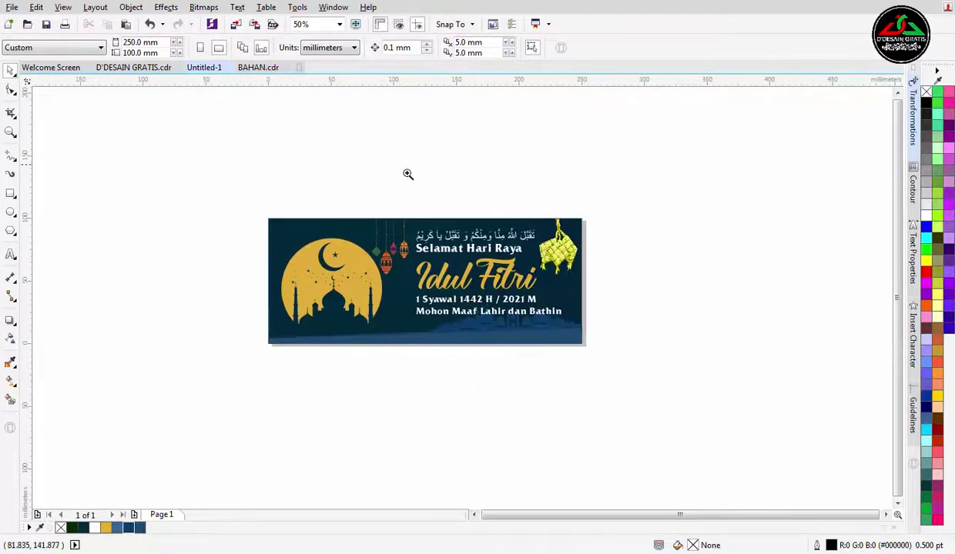
# Change the fill of the mosque silhouette and the taller strip behind to teal blue (#0C4D69).
pyautogui.scroll(1, 422, 364)
pyautogui.click(422, 364)
pyautogui.scroll(1, 385, 367)
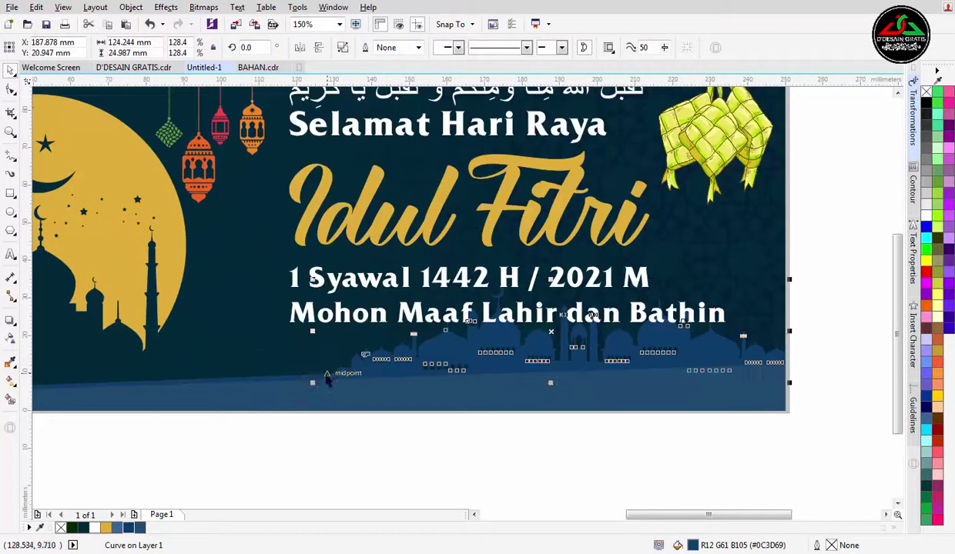
pyautogui.keyDown('shift'); pyautogui.click(294, 379); pyautogui.keyUp('shift')
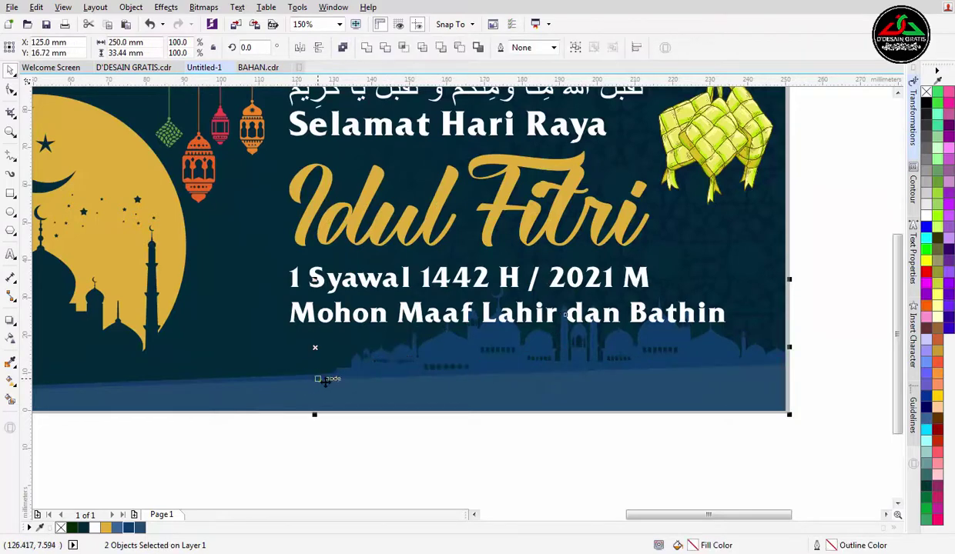
pyautogui.click(340, 425)
pyautogui.scroll(1, 342, 417)
pyautogui.click(288, 345)
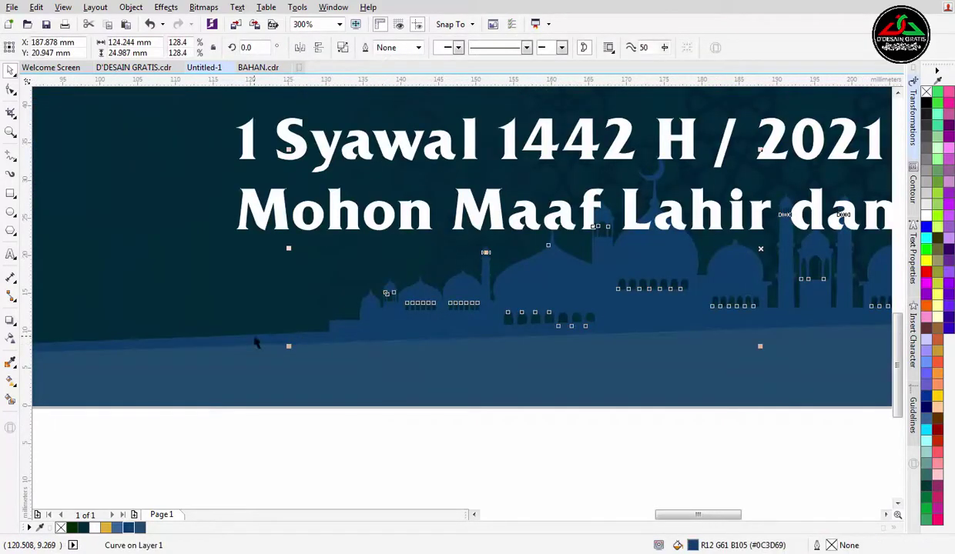
pyautogui.keyDown('shift'); pyautogui.click(257, 343); pyautogui.keyUp('shift')
pyautogui.doubleClick(692, 546)
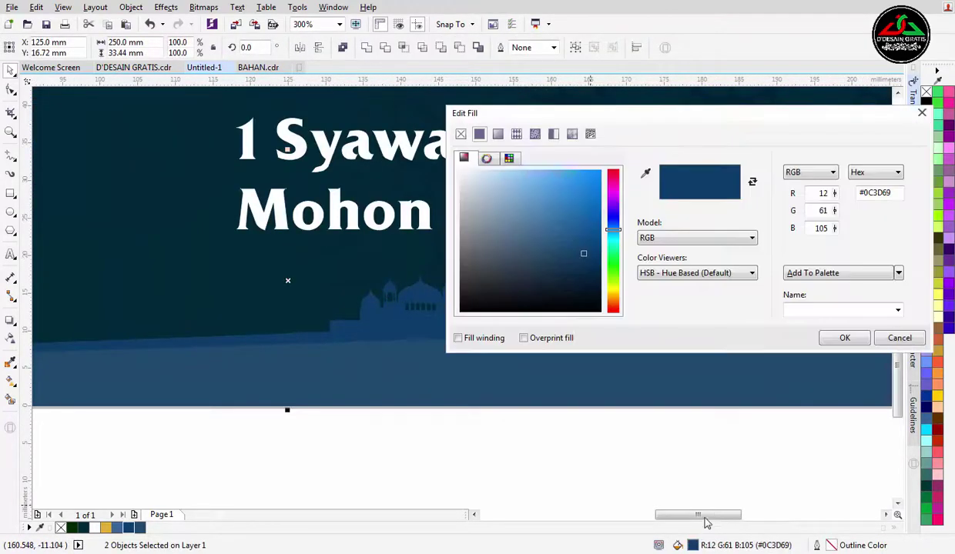
pyautogui.click(613, 231)
pyautogui.moveTo(612, 233); pyautogui.dragTo(612, 235)
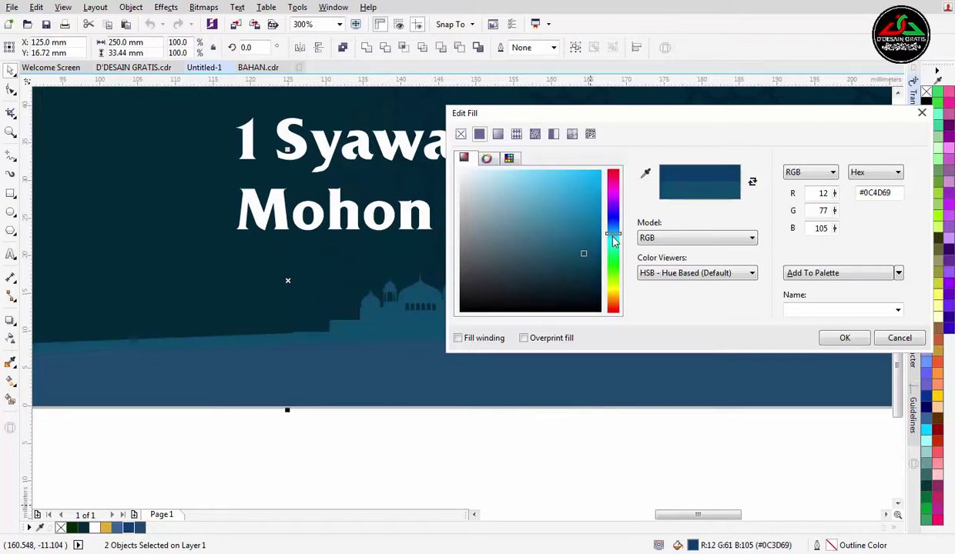
pyautogui.click(839, 341)
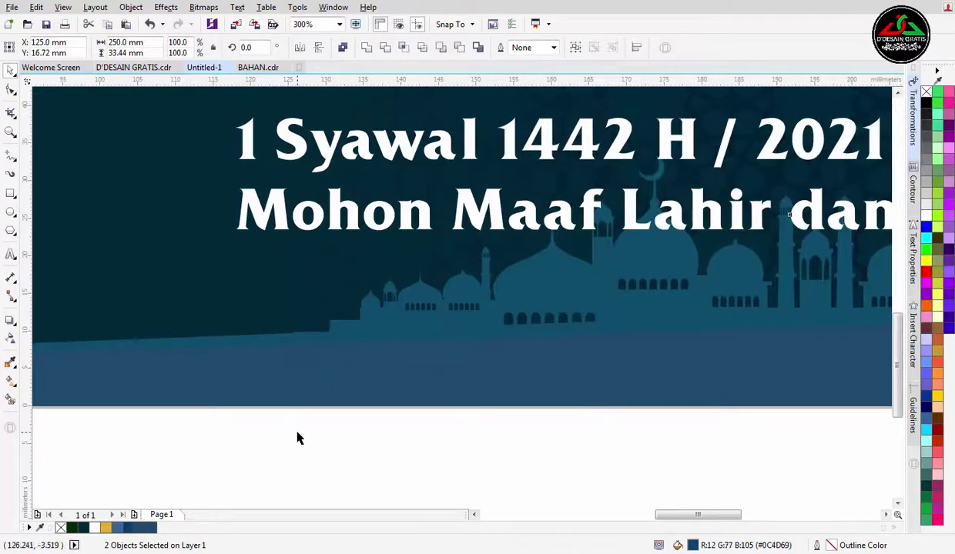
# Recolour the lower bottom strip in front of the mosque silhouette to a lighter teal blue (#1E5770).
pyautogui.click(155, 464)
pyautogui.click(268, 386)
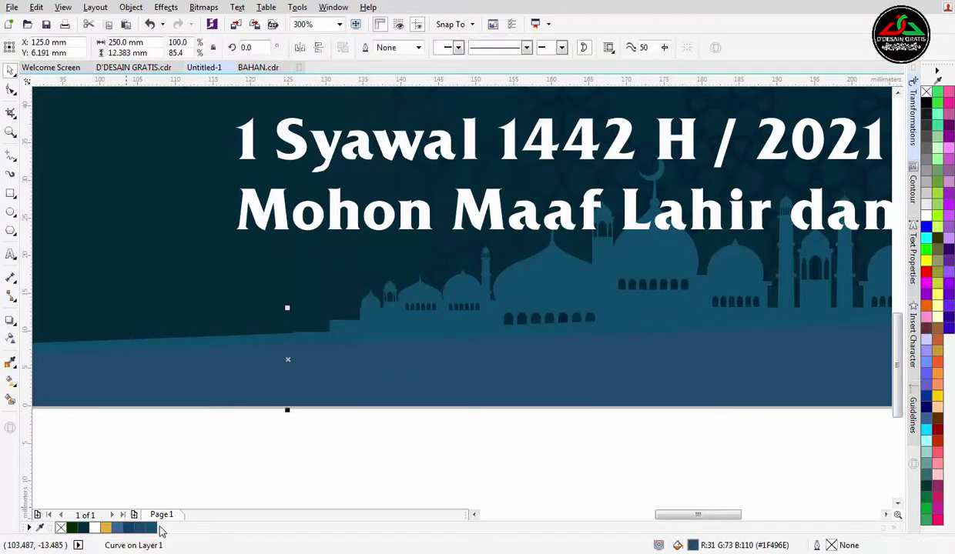
pyautogui.click(151, 527)
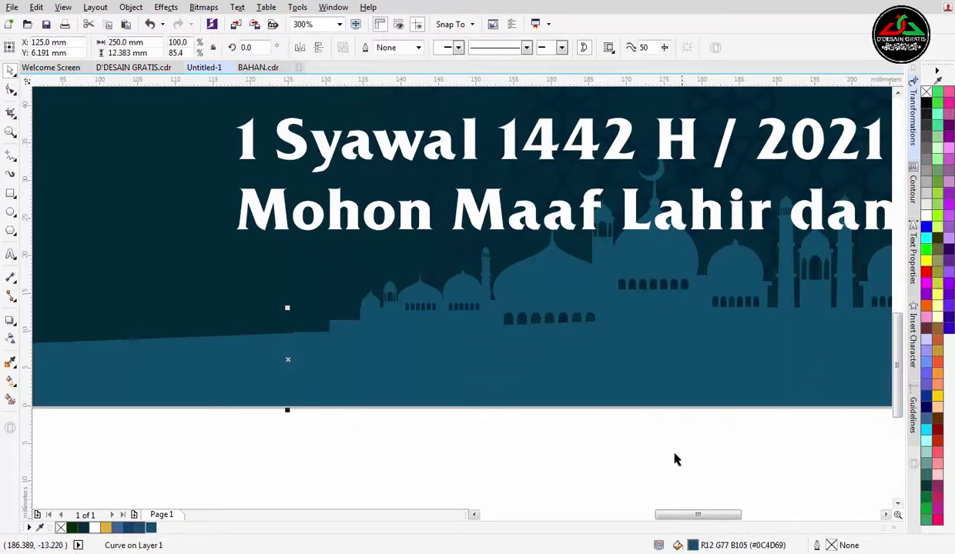
pyautogui.doubleClick(678, 545)
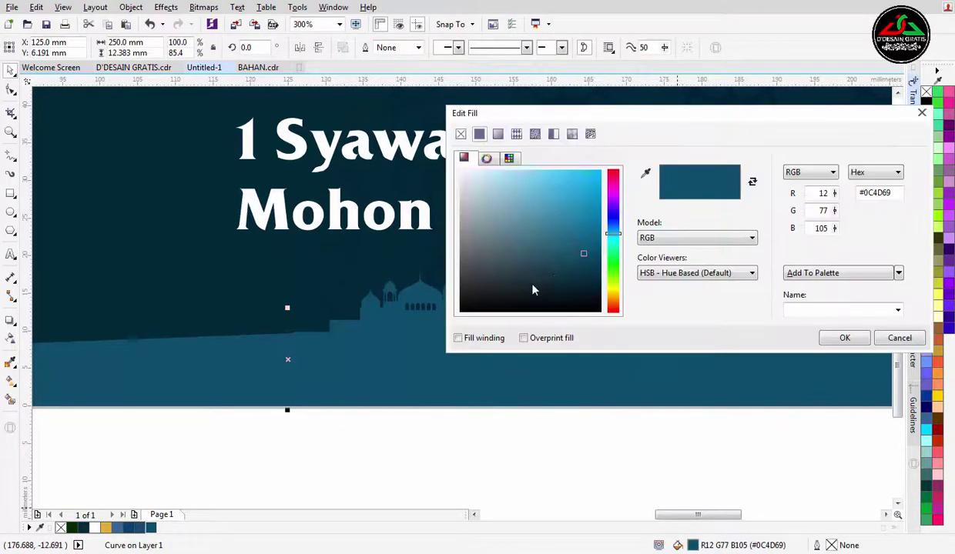
pyautogui.click(573, 251)
pyautogui.click(563, 251)
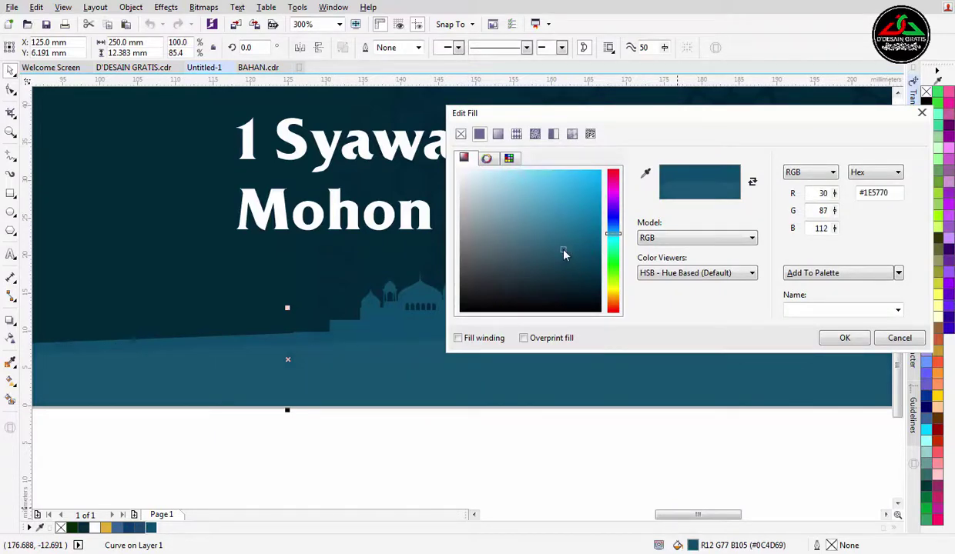
pyautogui.click(839, 337)
pyautogui.scroll(-2, 705, 339)
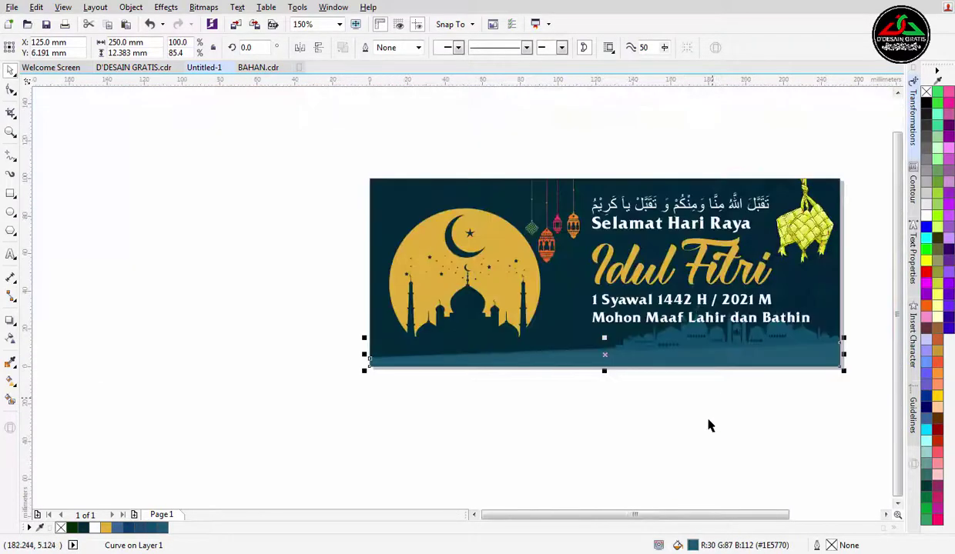
pyautogui.click(730, 418)
# Move the yellow moon and mosque artwork left to about 5 mm from the banner's left edge.
pyautogui.moveTo(737, 421); pyautogui.dragTo(521, 361)
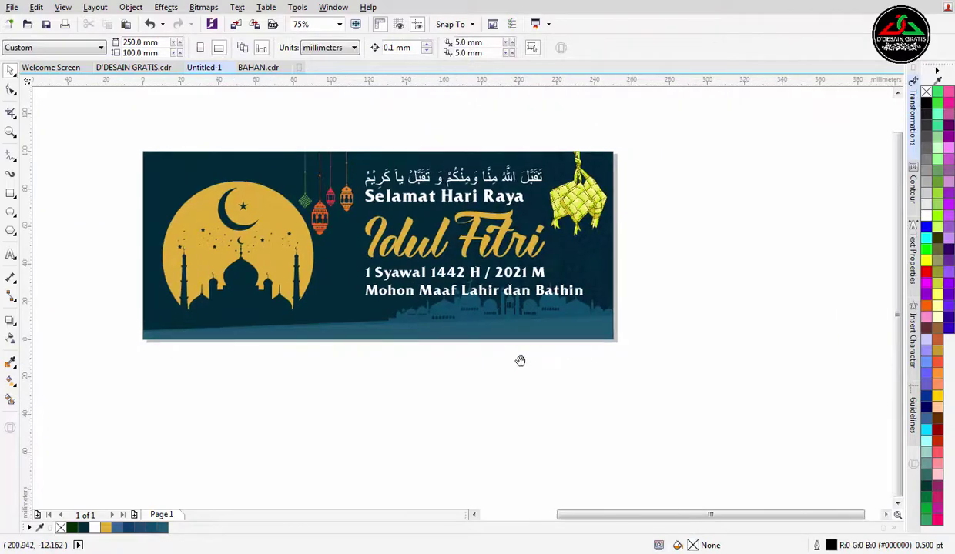
pyautogui.moveTo(478, 425); pyautogui.dragTo(549, 414)
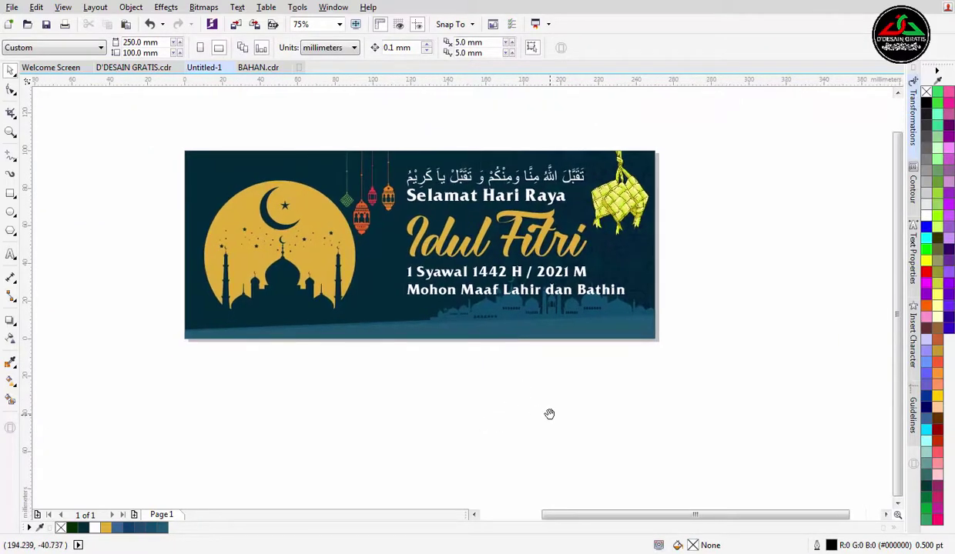
pyautogui.click(316, 268)
pyautogui.scroll(1, 323, 250)
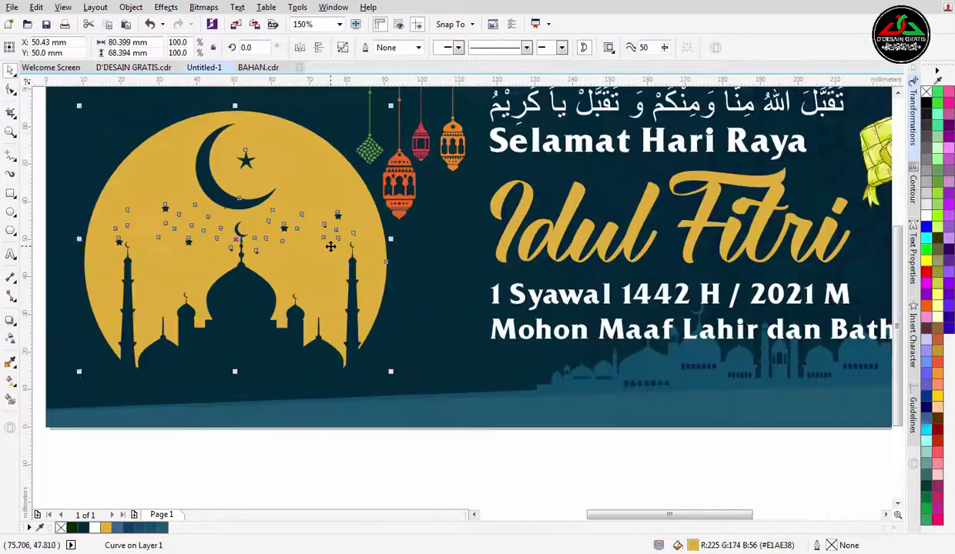
pyautogui.moveTo(331, 247)
pyautogui.mouseDown()
pyautogui.moveTo(314, 246)
pyautogui.moveTo(343, 236)
pyautogui.moveTo(333, 250)
pyautogui.mouseUp()
# Enlarge the hanging lantern group to about 36 × 56 mm and align its top with the banner's upper edge.
pyautogui.click(377, 174)
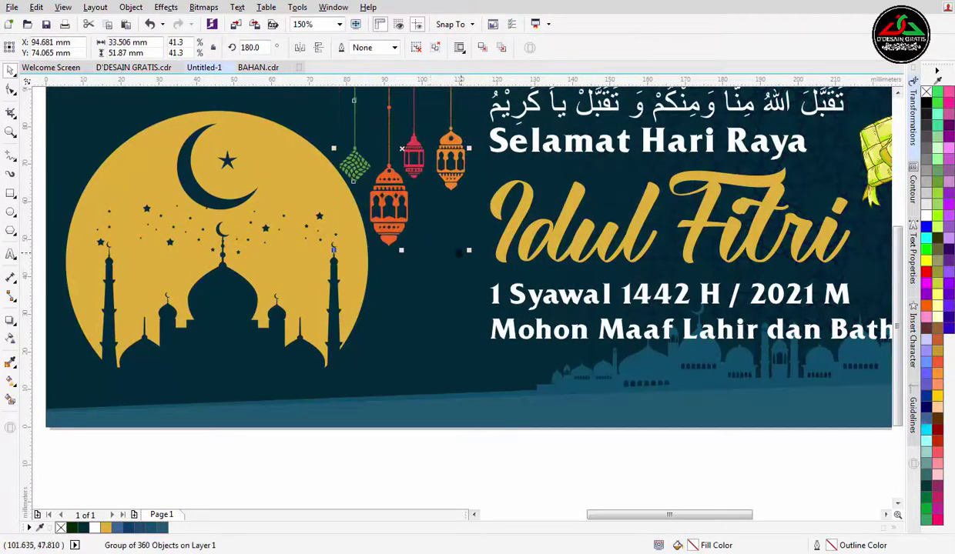
pyautogui.moveTo(468, 250); pyautogui.dragTo(463, 258)
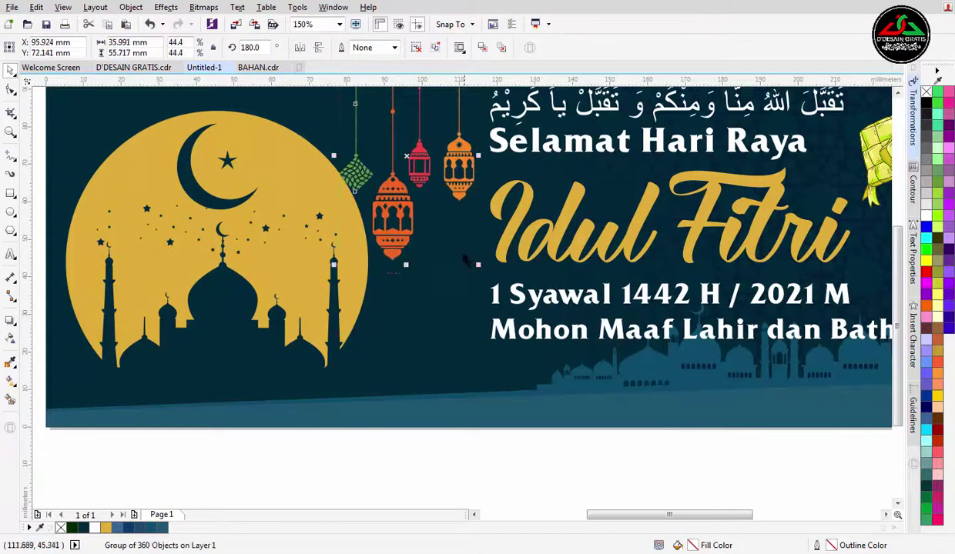
pyautogui.scroll(-1, 458, 254)
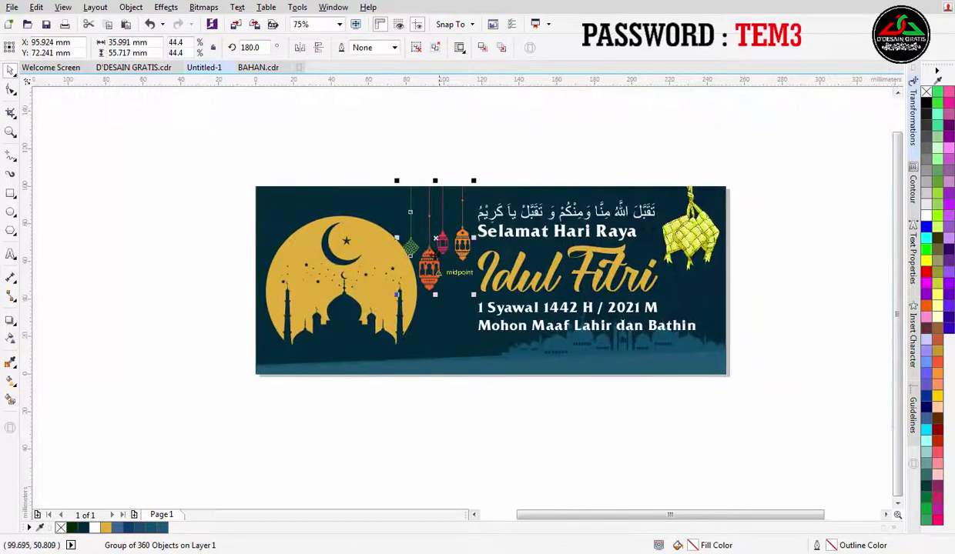
pyautogui.scroll(1, 434, 251)
pyautogui.keyDown('shift'); pyautogui.click(354, 155); pyautogui.keyUp('shift')
pyautogui.press('Escape')
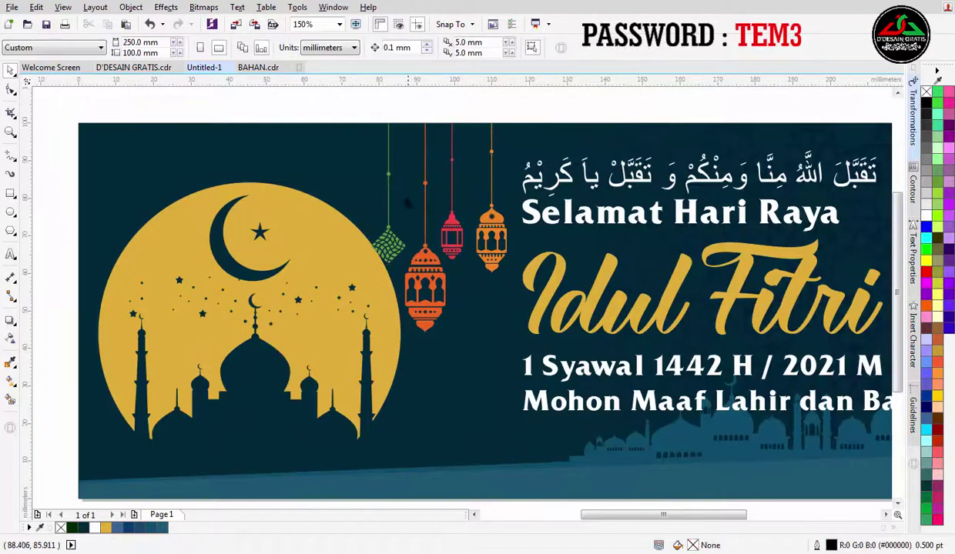
# Scale the lantern group down slightly from its lower left corner so it clears the yellow circle.
pyautogui.click(382, 241)
pyautogui.moveTo(366, 337); pyautogui.dragTo(376, 320)
pyautogui.moveTo(511, 320); pyautogui.dragTo(512, 324)
pyautogui.click(523, 113)
pyautogui.click(523, 117)
pyautogui.scroll(-2, 521, 158)
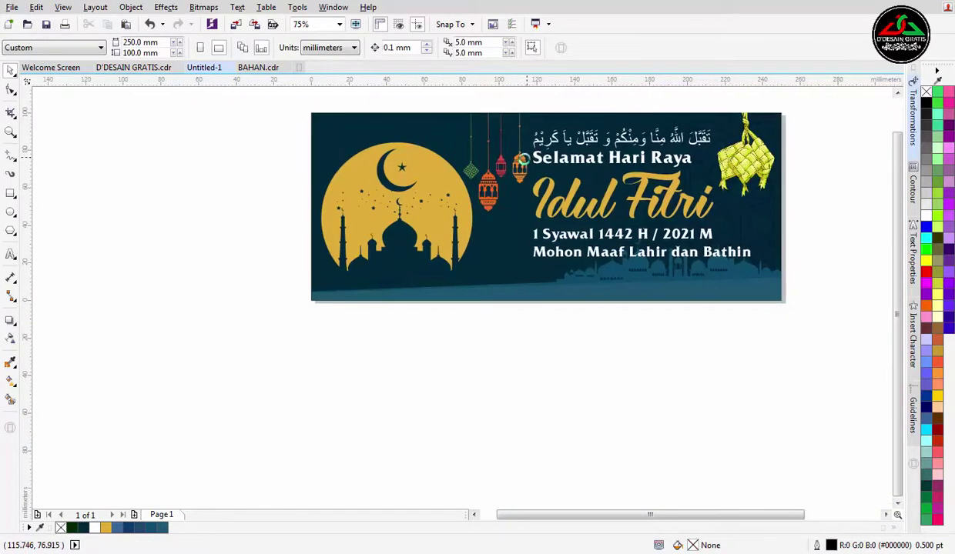
# Copy the social media contact line from D'DESAIN GRATIS.cdr into Untitled-1 and place it on the banner's lower edge.
pyautogui.click(143, 68)
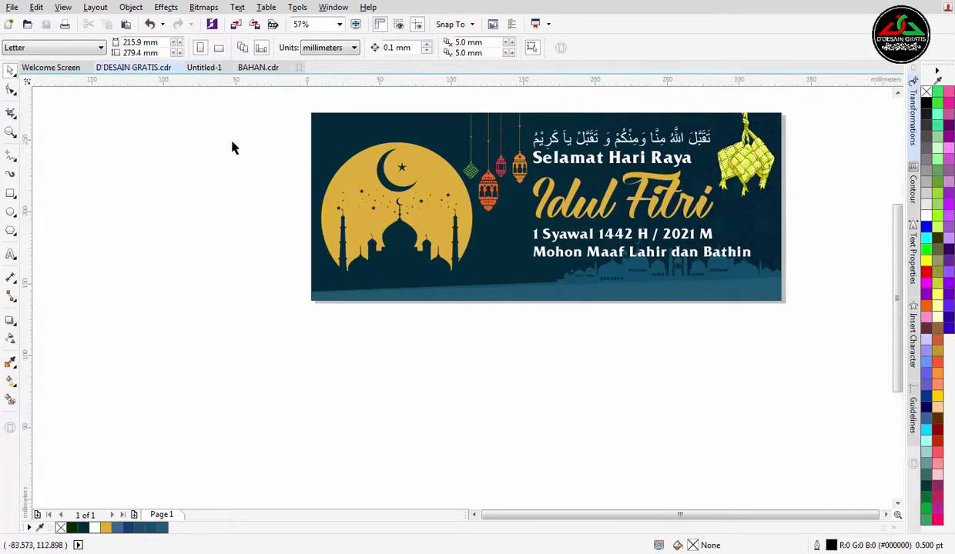
pyautogui.moveTo(204, 346); pyautogui.dragTo(757, 466)
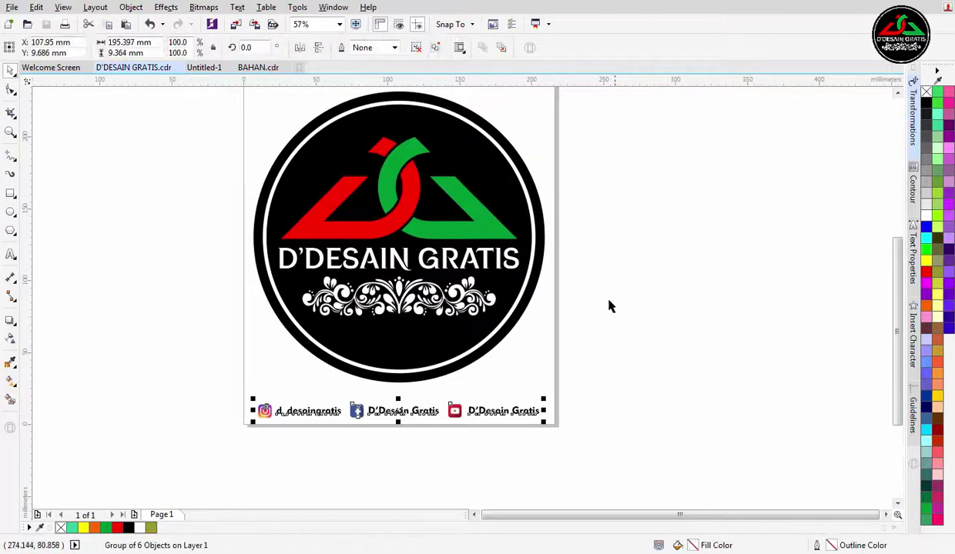
pyautogui.click(204, 68)
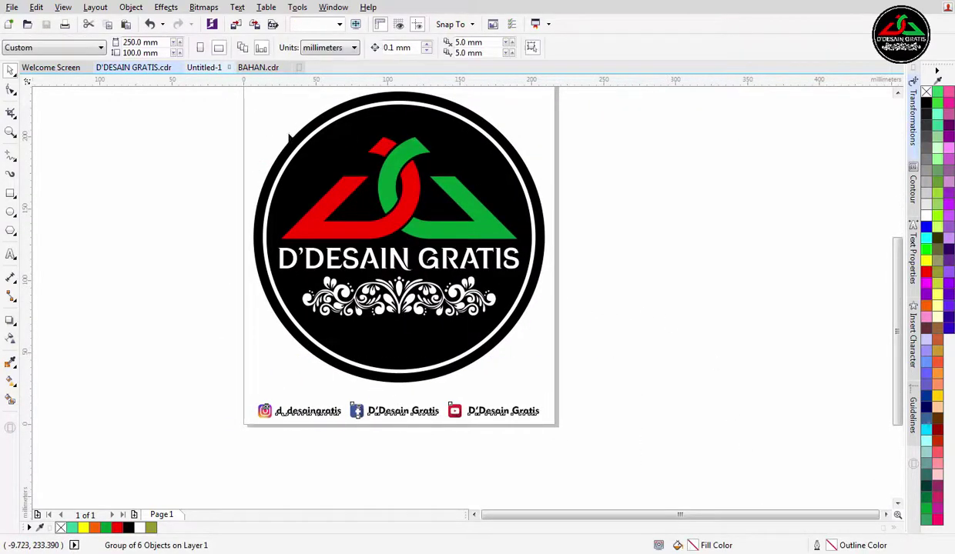
pyautogui.hotkey('ctrl', 'v')
pyautogui.scroll(-3, 499, 377)
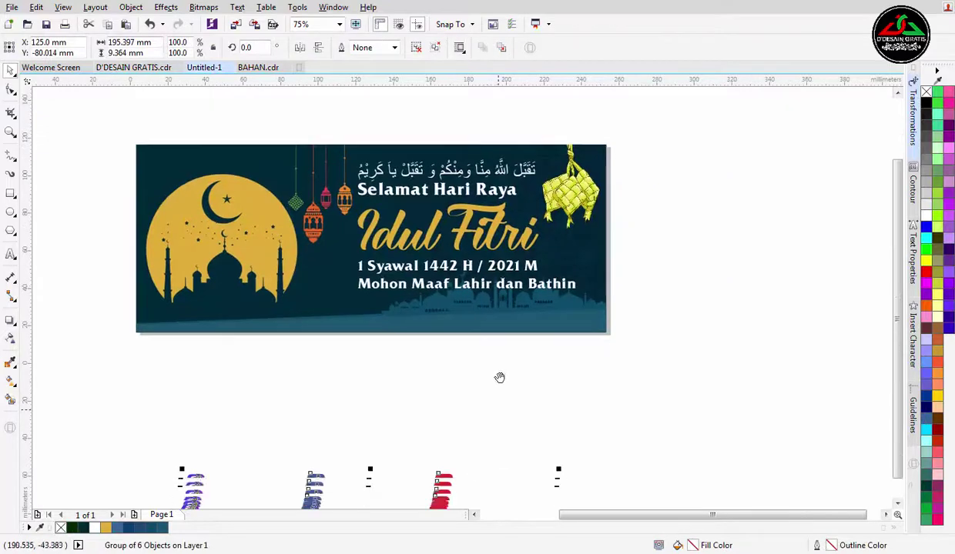
pyautogui.moveTo(447, 438); pyautogui.dragTo(491, 285)
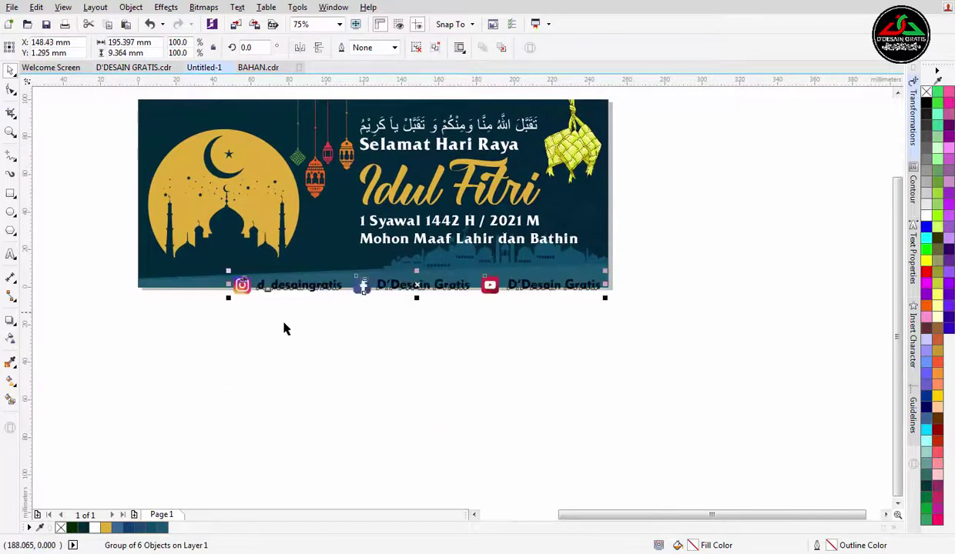
# Scale the social media line down to about 113.5 × 5.4 mm and position it inside the right end of the bottom strip.
pyautogui.moveTo(226, 299); pyautogui.dragTo(359, 318)
pyautogui.scroll(1, 514, 280)
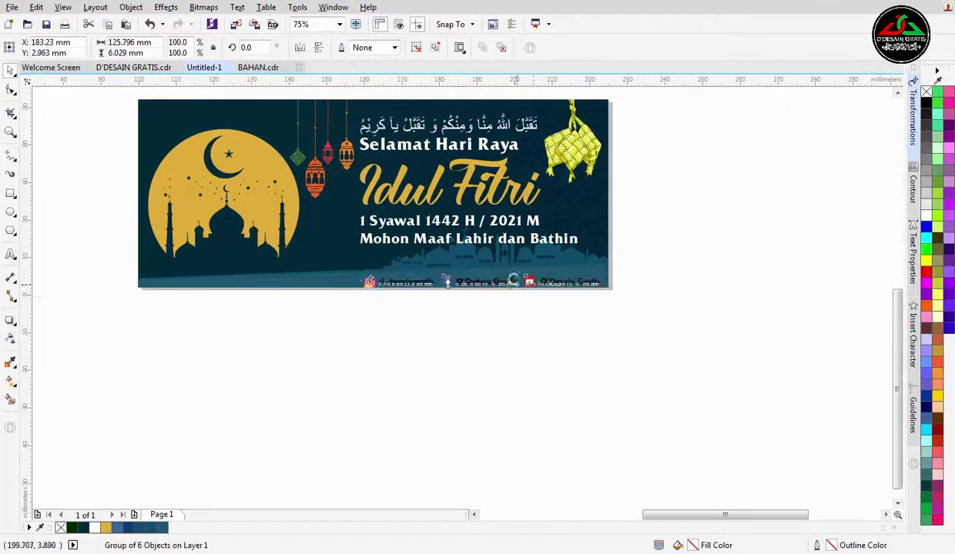
pyautogui.moveTo(555, 284); pyautogui.dragTo(545, 271)
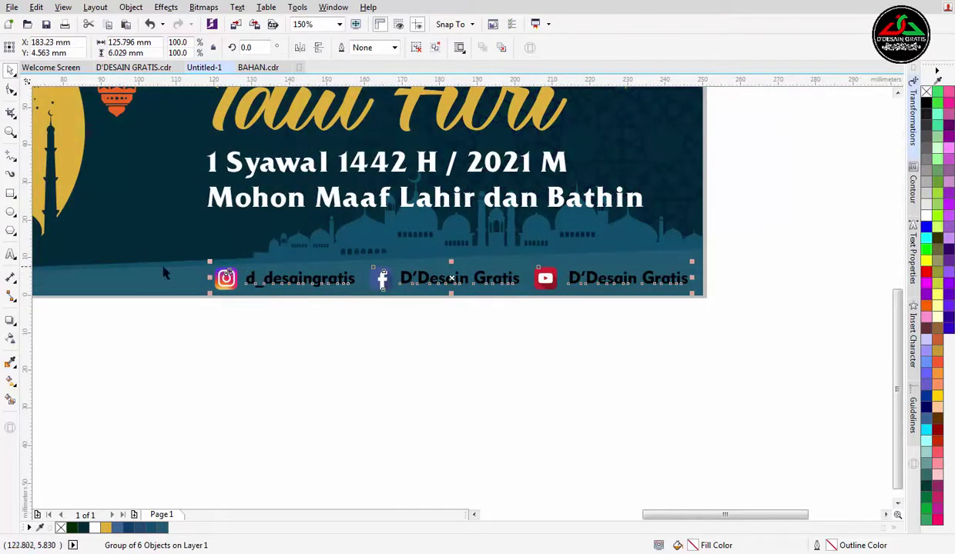
pyautogui.scroll(1, 207, 313)
pyautogui.moveTo(219, 268); pyautogui.dragTo(311, 283)
pyautogui.scroll(-1, 216, 310)
pyautogui.scroll(-1, 293, 296)
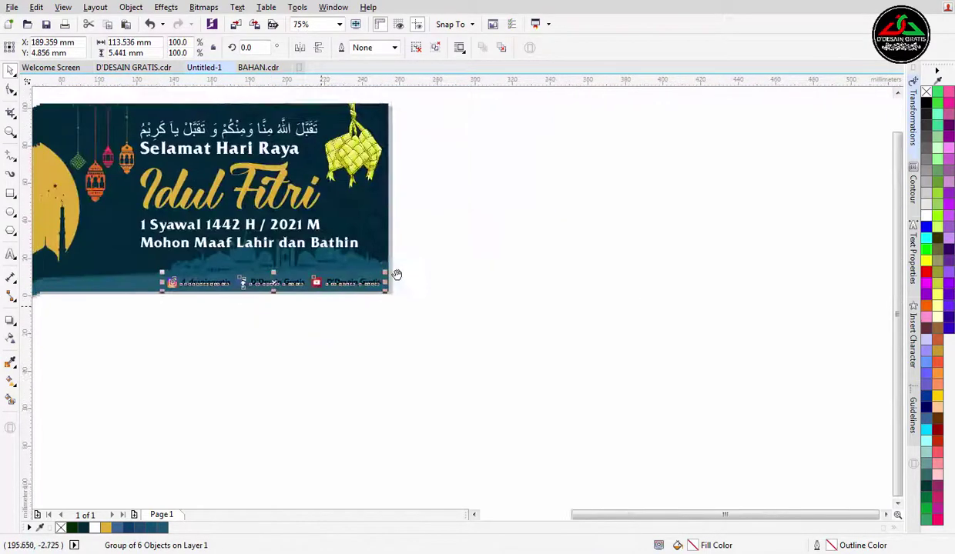
pyautogui.moveTo(397, 277); pyautogui.dragTo(479, 249)
pyautogui.scroll(3, 405, 254)
pyautogui.moveTo(383, 263); pyautogui.dragTo(376, 275)
pyautogui.scroll(-1, 342, 284)
# Ungroup the social media line and fill its three account name texts with white (#FFFFFF).
pyautogui.moveTo(104, 350); pyautogui.dragTo(450, 356)
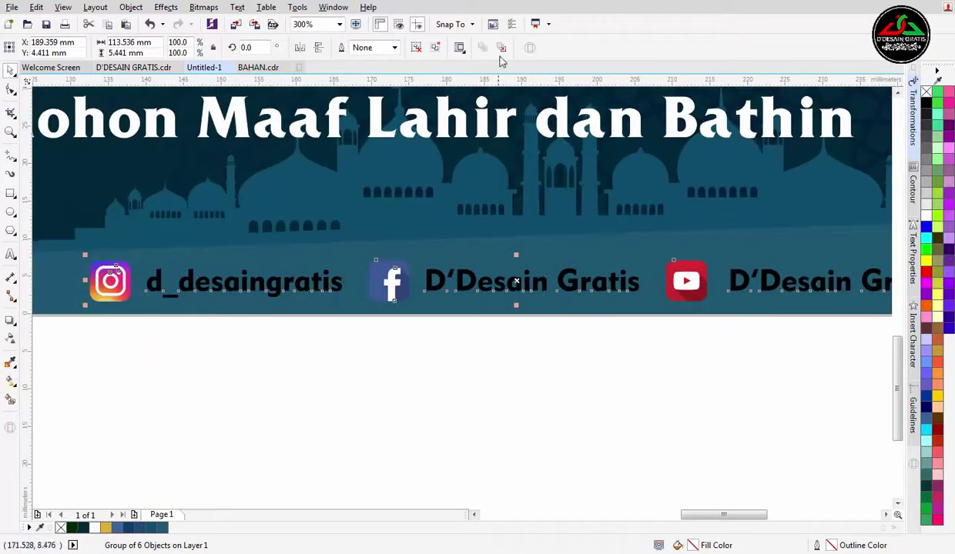
pyautogui.click(416, 47)
pyautogui.click(334, 232)
pyautogui.click(319, 280)
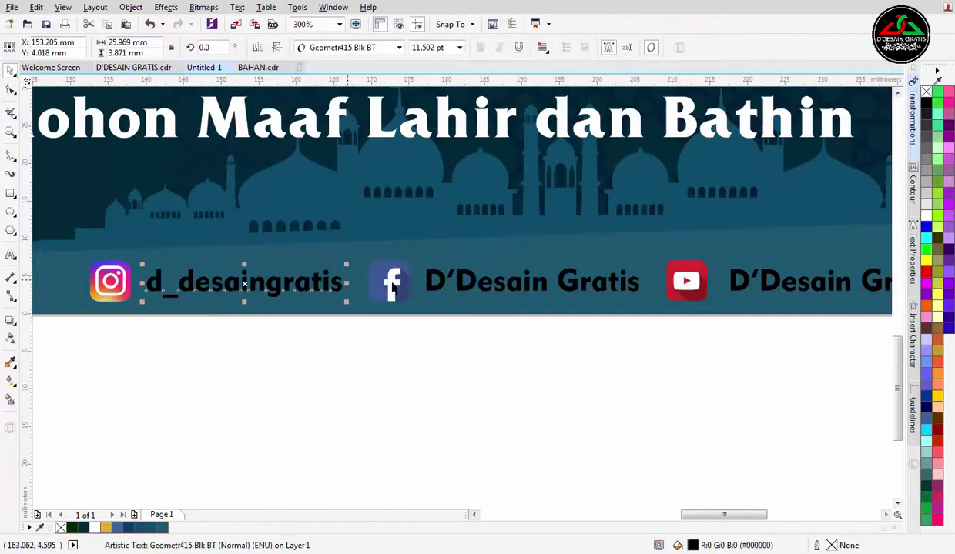
pyautogui.keyDown('shift'); pyautogui.click(446, 280); pyautogui.keyUp('shift')
pyautogui.moveTo(535, 304); pyautogui.dragTo(281, 314)
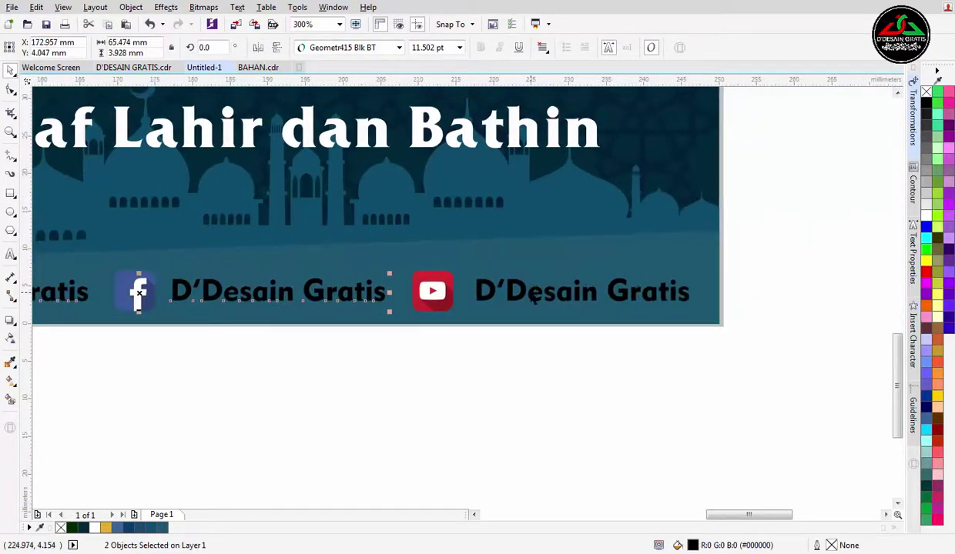
pyautogui.keyDown('shift'); pyautogui.click(531, 294); pyautogui.keyUp('shift')
pyautogui.scroll(-1, 603, 354)
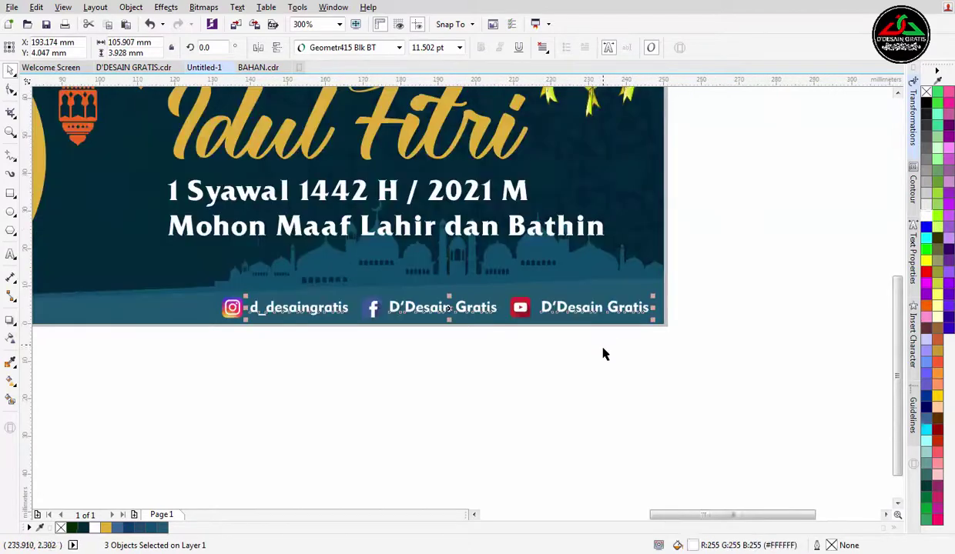
pyautogui.scroll(-2, 603, 354)
pyautogui.click(603, 372)
pyautogui.moveTo(556, 342); pyautogui.dragTo(531, 401)
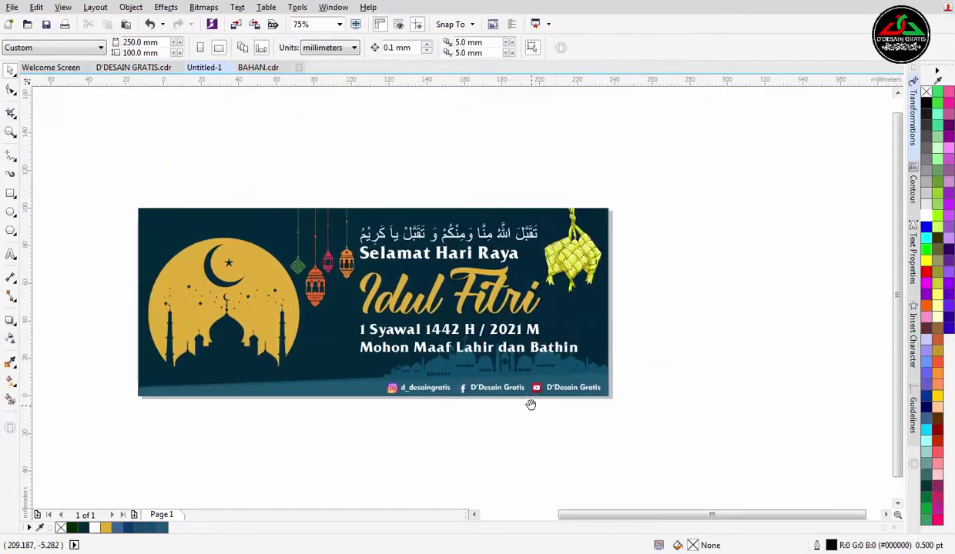
pyautogui.moveTo(478, 327); pyautogui.dragTo(457, 304)
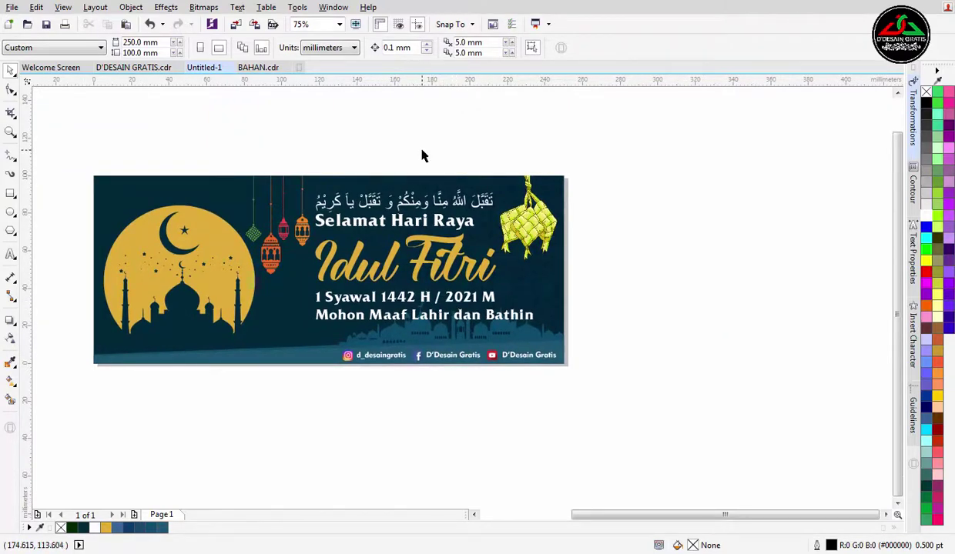
pyautogui.moveTo(740, 144); pyautogui.dragTo(759, 148)
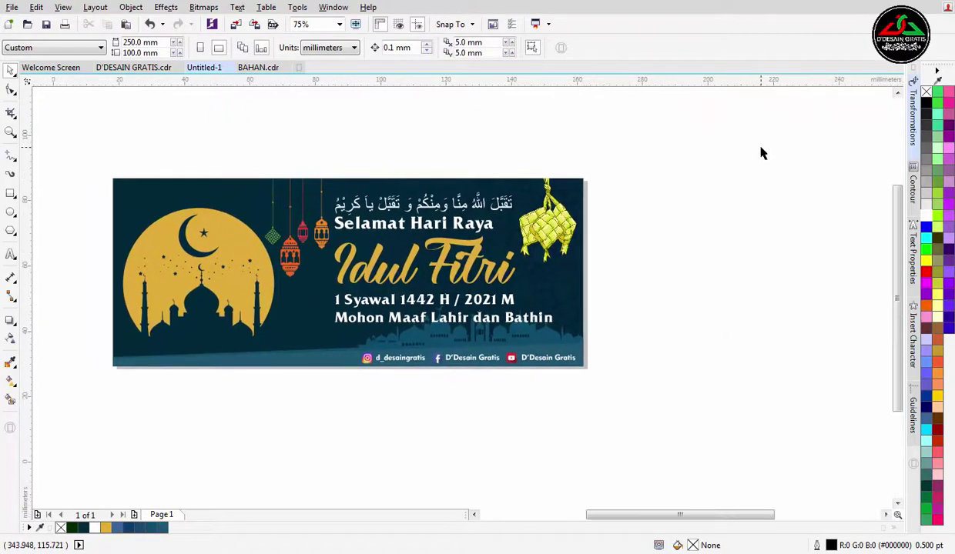
pyautogui.press('F4')
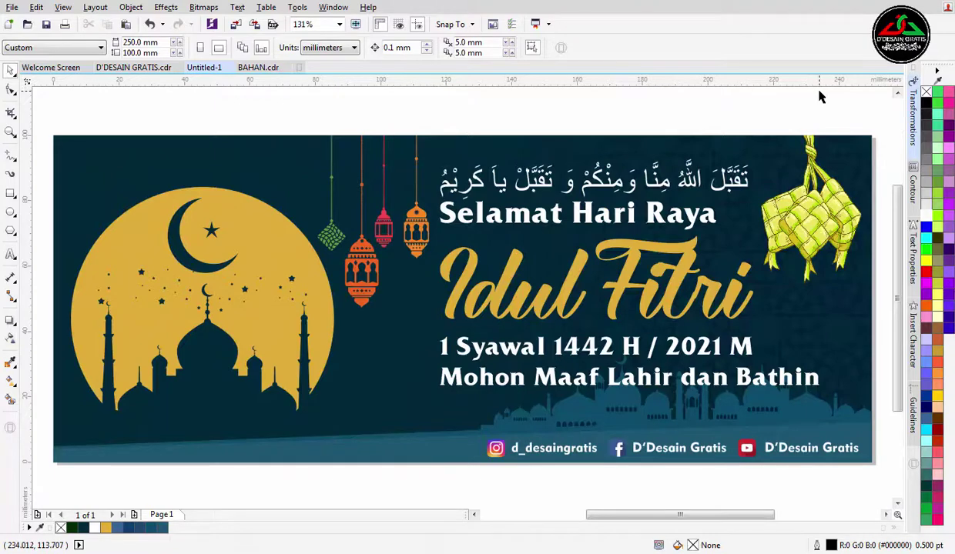